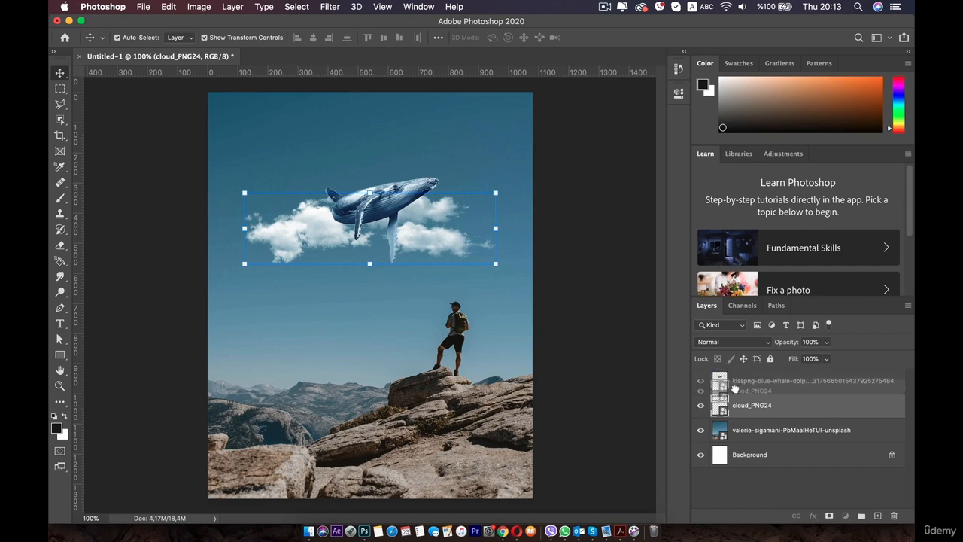
# Step: Move the cloud_PNG24 layer above the kisspng whale layer so the clouds overlap the whale
pyautogui.moveTo(410, 222)
pyautogui.mouseDown()
pyautogui.moveTo(440, 201)
pyautogui.moveTo(414, 202)
pyautogui.moveTo(423, 204)
pyautogui.moveTo(410, 212)
pyautogui.mouseUp()
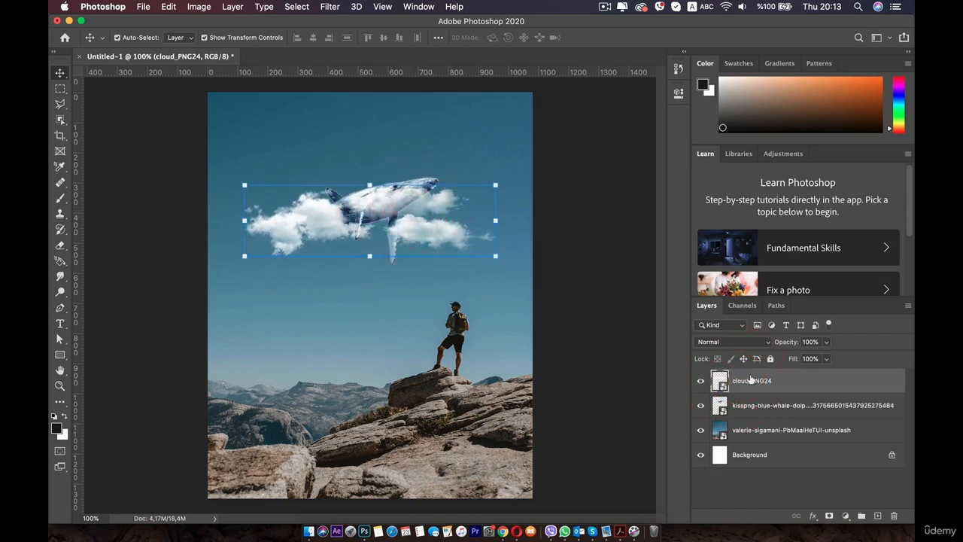
# Step: Rename the cloud_PNG24 layer to 'cloud'
pyautogui.click(741, 406)
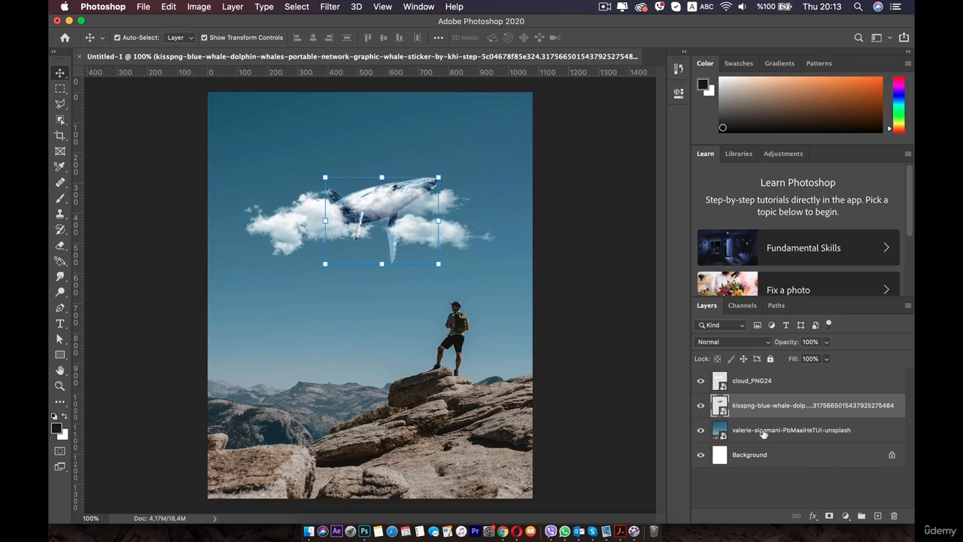
pyautogui.click(763, 430)
pyautogui.click(773, 405)
pyautogui.click(765, 381)
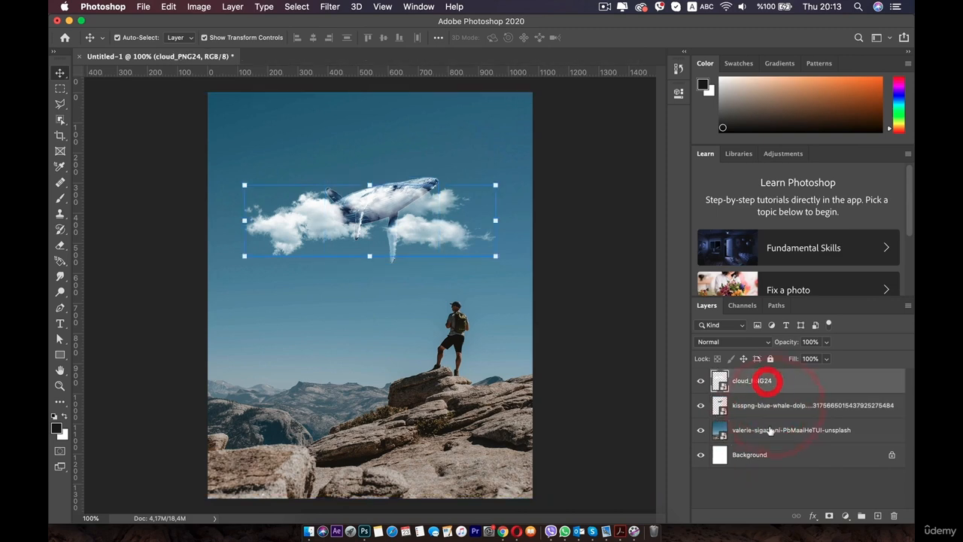
pyautogui.doubleClick(753, 381)
pyautogui.doubleClick(770, 406)
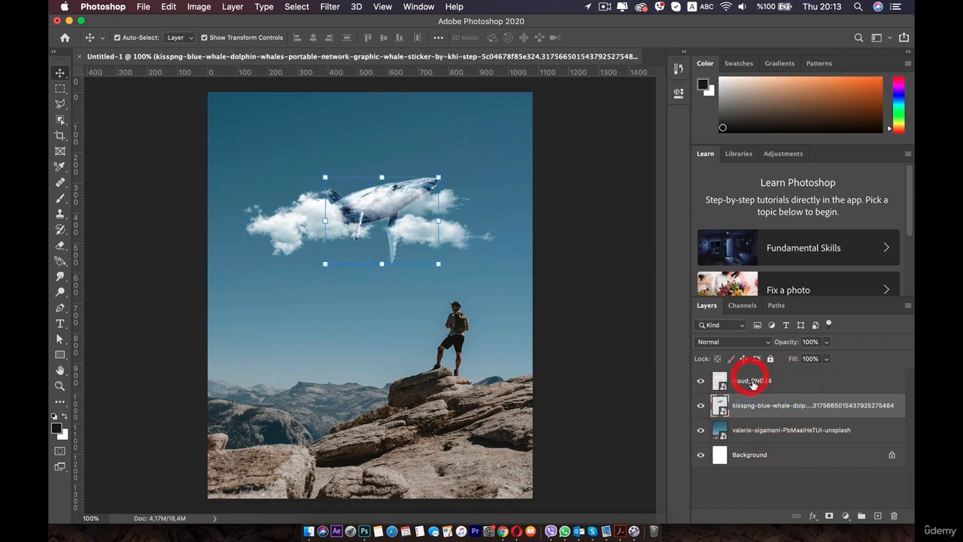
pyautogui.doubleClick(752, 381)
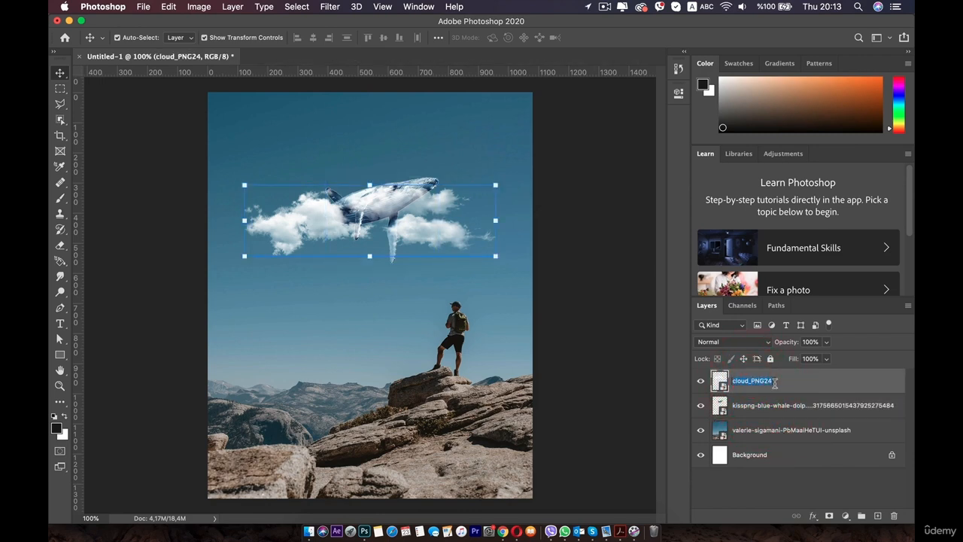
pyautogui.write('cloud')
pyautogui.press('Return')
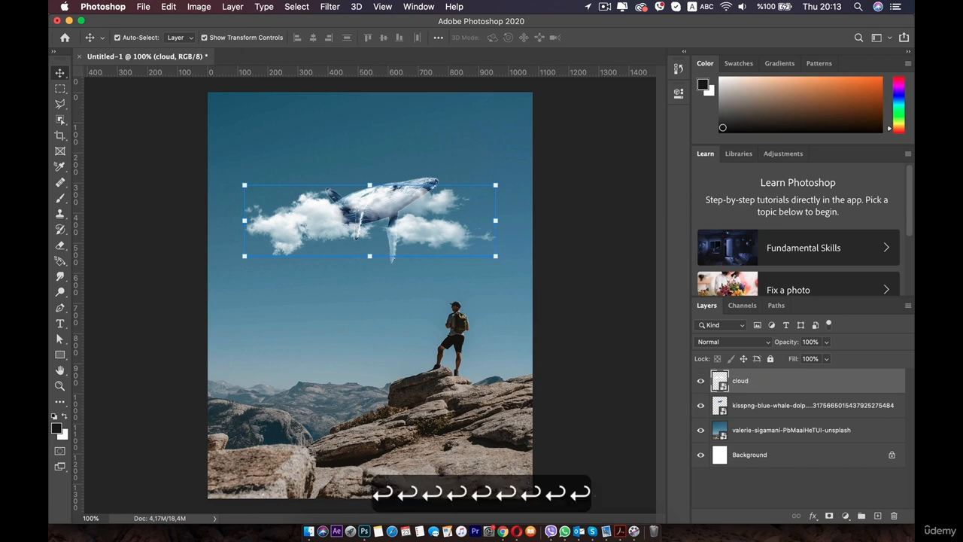
# Step: Rename the whale layer to 'whale' and the hiker photo layer to 'BG'
pyautogui.doubleClick(771, 405)
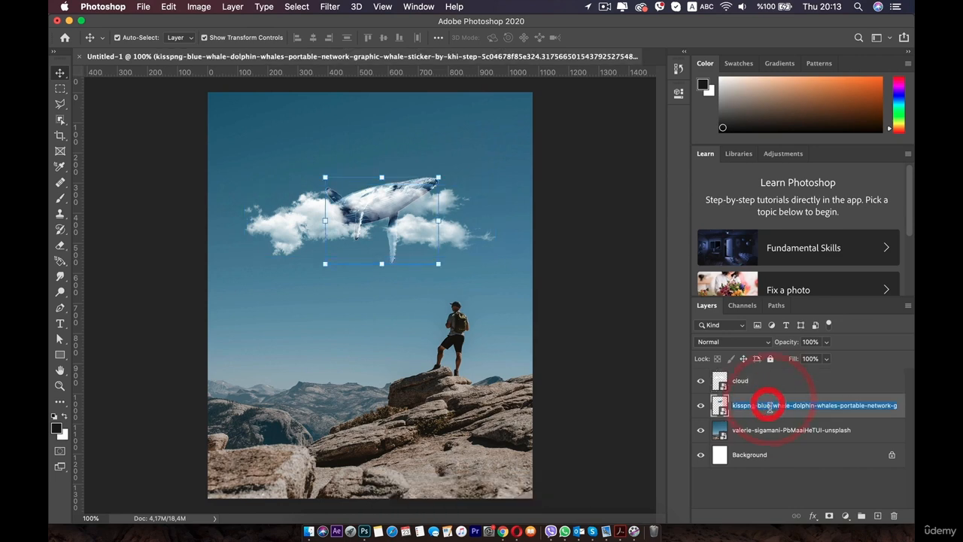
pyautogui.write('wha')
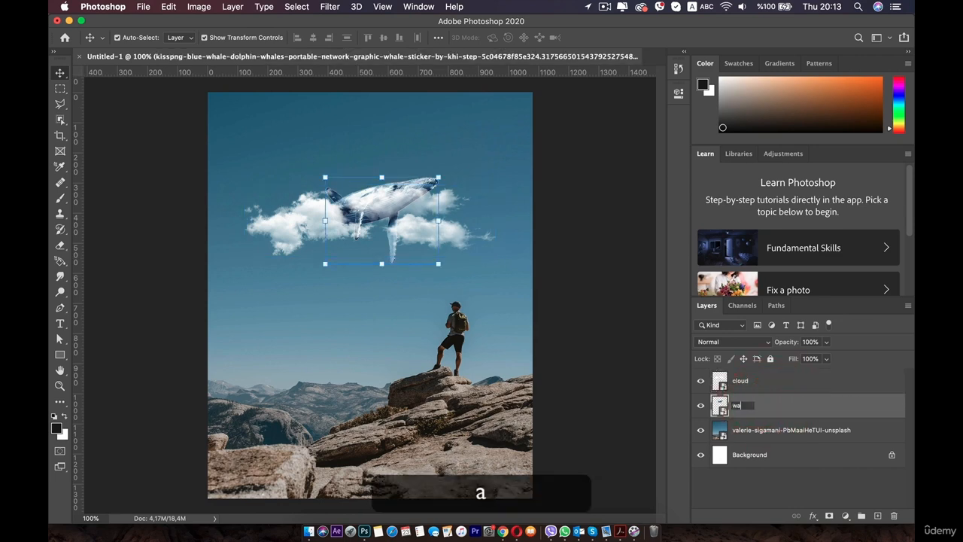
pyautogui.press('BackSpace')
pyautogui.press('BackSpace')
pyautogui.press('BackSpace')
pyautogui.write('whale')
pyautogui.press('Return')
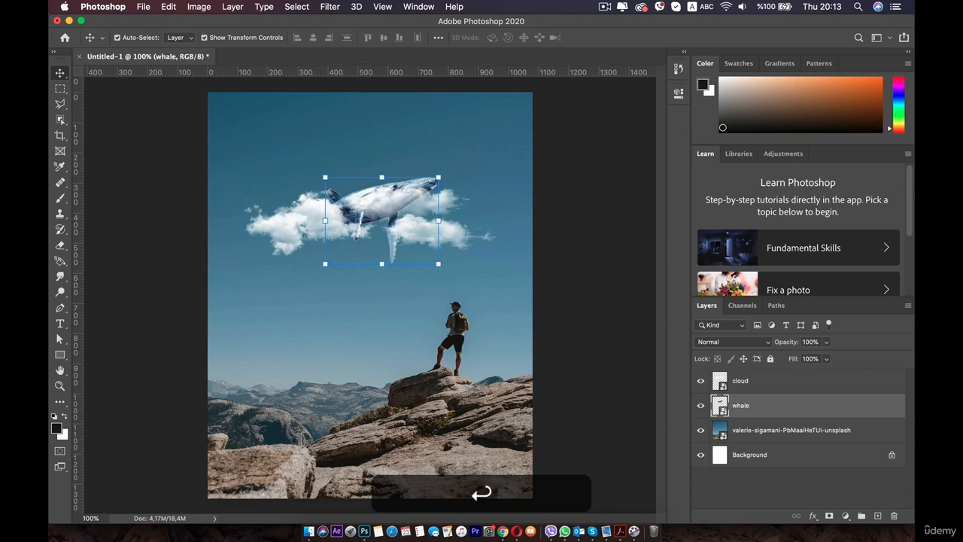
pyautogui.doubleClick(762, 430)
pyautogui.write('BG')
pyautogui.hotkey('shift', 'Return')
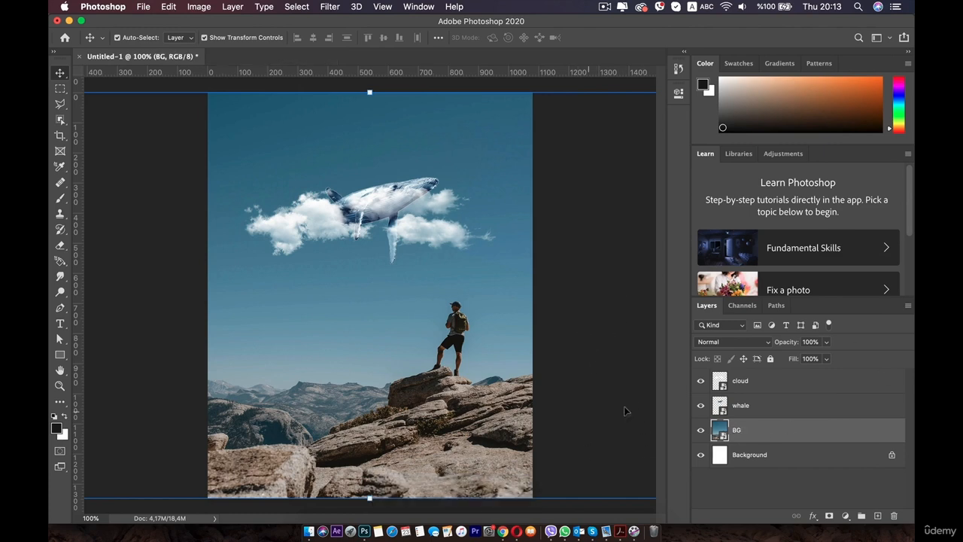
# Step: Shift the Cloud layer's clouds about 100 px to the right
pyautogui.click(735, 410)
pyautogui.click(756, 382)
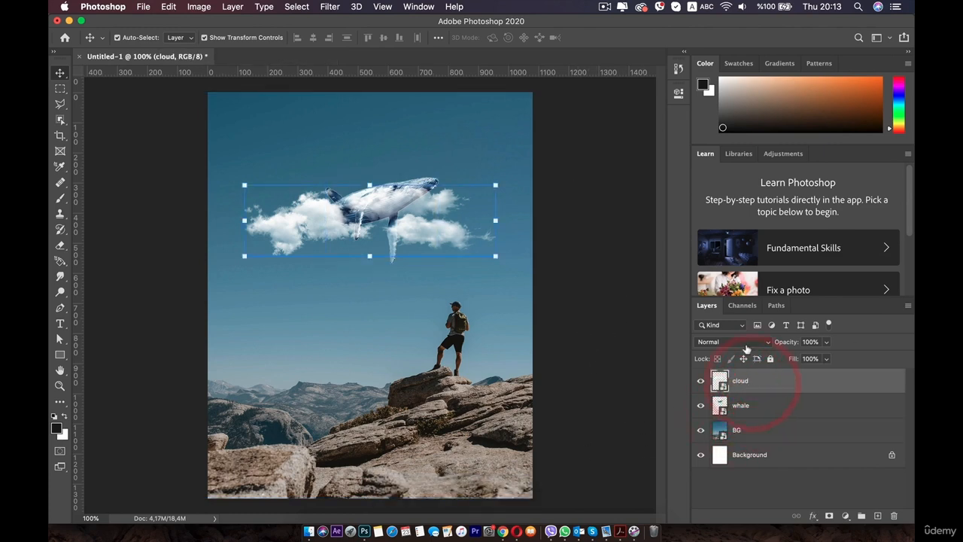
pyautogui.click(569, 289)
pyautogui.moveTo(387, 247)
pyautogui.mouseDown()
pyautogui.moveTo(418, 246)
pyautogui.moveTo(391, 252)
pyautogui.moveTo(403, 255)
pyautogui.mouseUp()
pyautogui.click(607, 215)
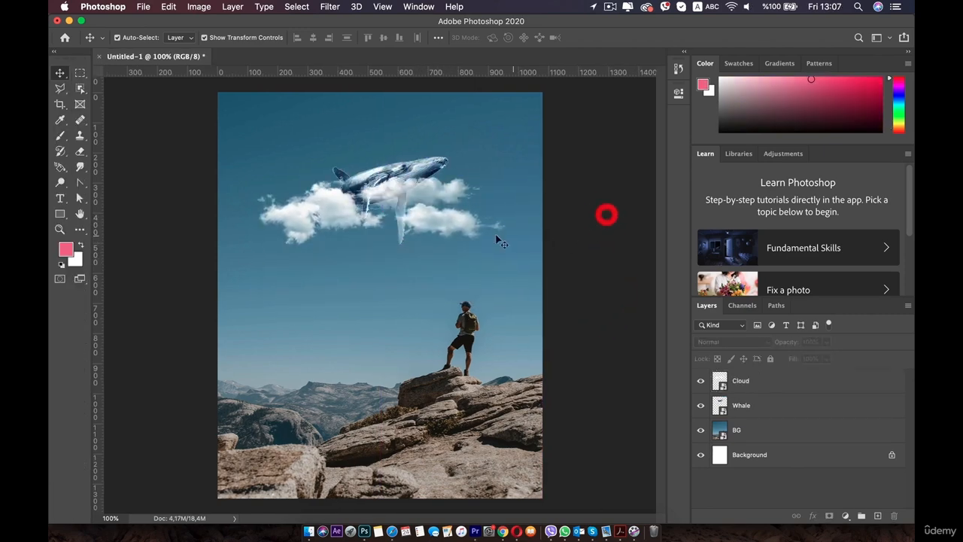
pyautogui.click(447, 208)
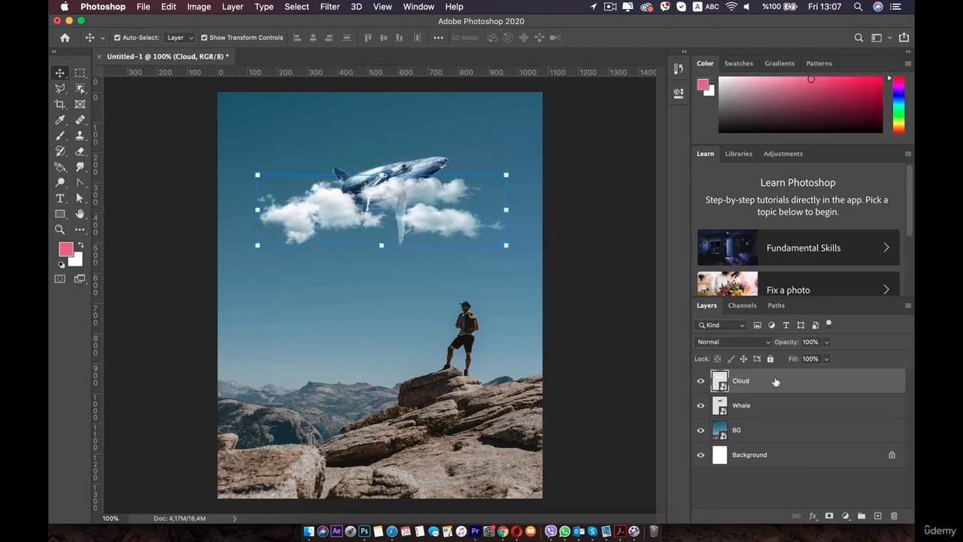
# Step: Duplicate the Cloud layer, place the Cloud copy below Whale, and resize its clouds
pyautogui.rightClick(776, 382)
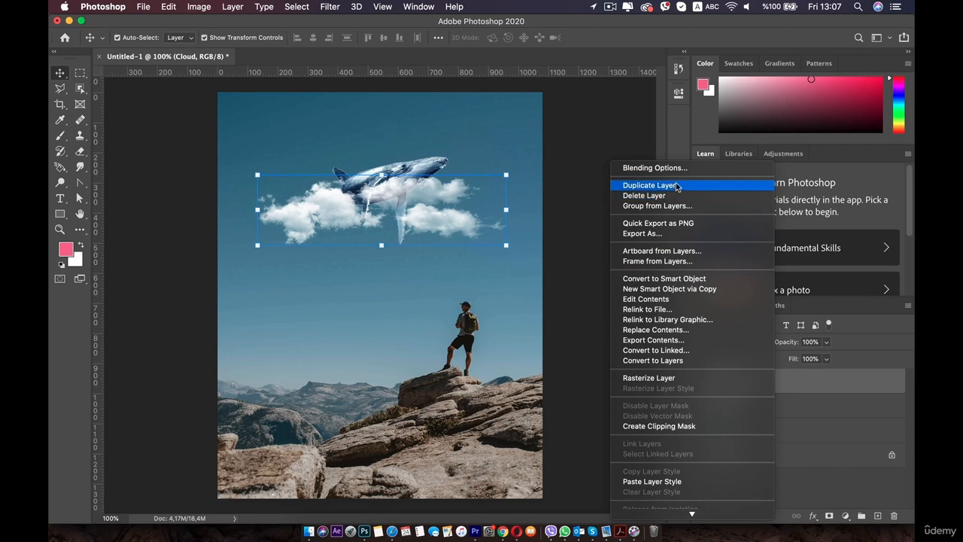
pyautogui.click(677, 186)
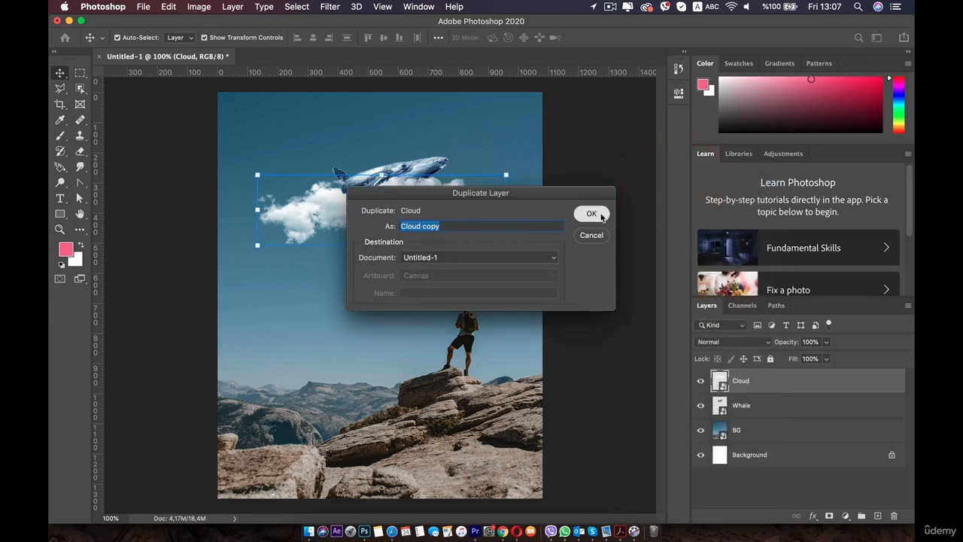
pyautogui.click(591, 213)
pyautogui.moveTo(415, 213)
pyautogui.mouseDown()
pyautogui.moveTo(486, 213)
pyautogui.moveTo(406, 212)
pyautogui.moveTo(418, 216)
pyautogui.mouseUp()
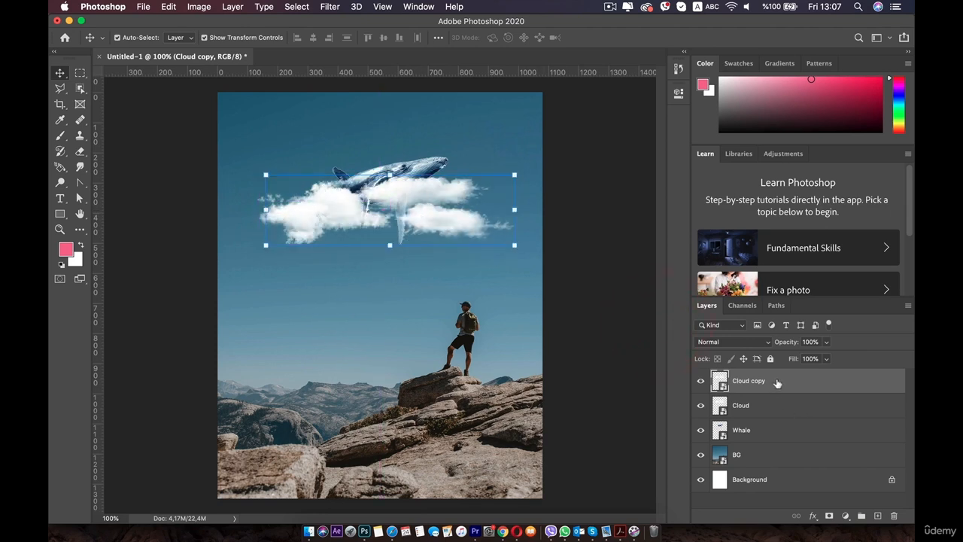
pyautogui.moveTo(773, 380); pyautogui.dragTo(791, 438)
pyautogui.moveTo(444, 208); pyautogui.dragTo(415, 219)
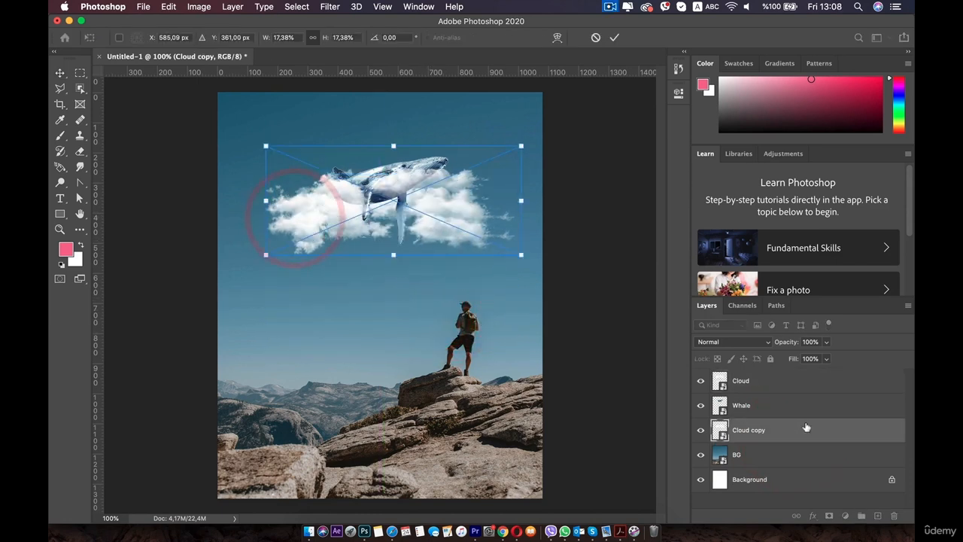
pyautogui.doubleClick(459, 216)
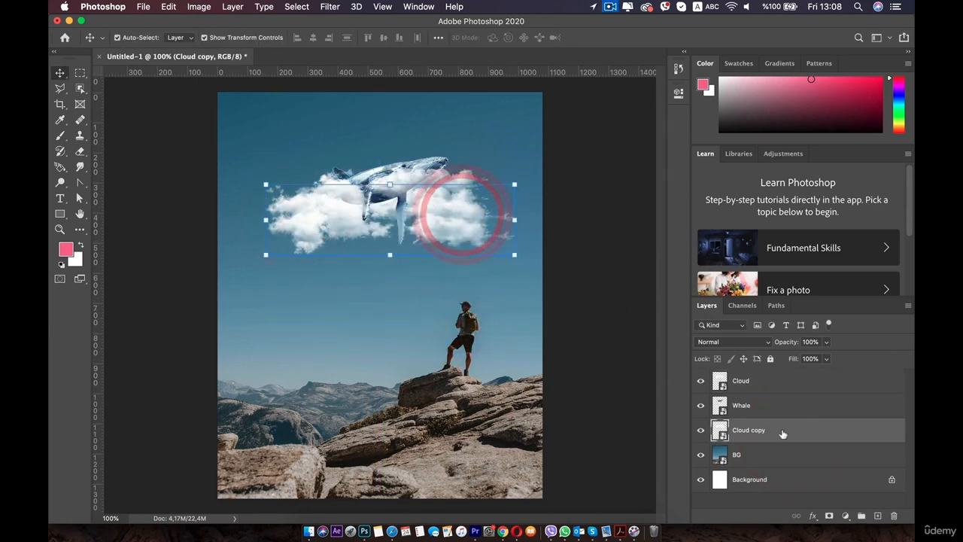
# Step: Delete the Cloud copy layer
pyautogui.rightClick(802, 431)
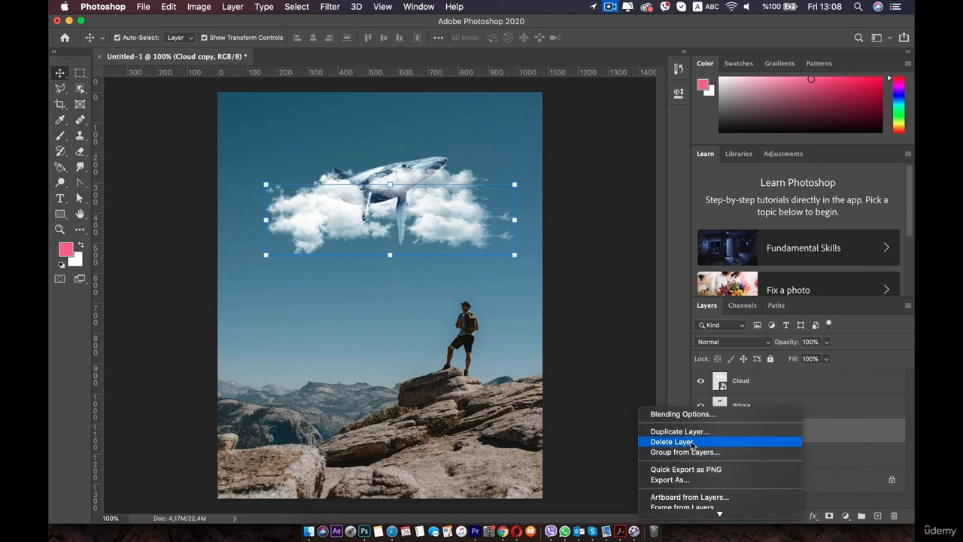
pyautogui.click(894, 516)
pyautogui.click(894, 516)
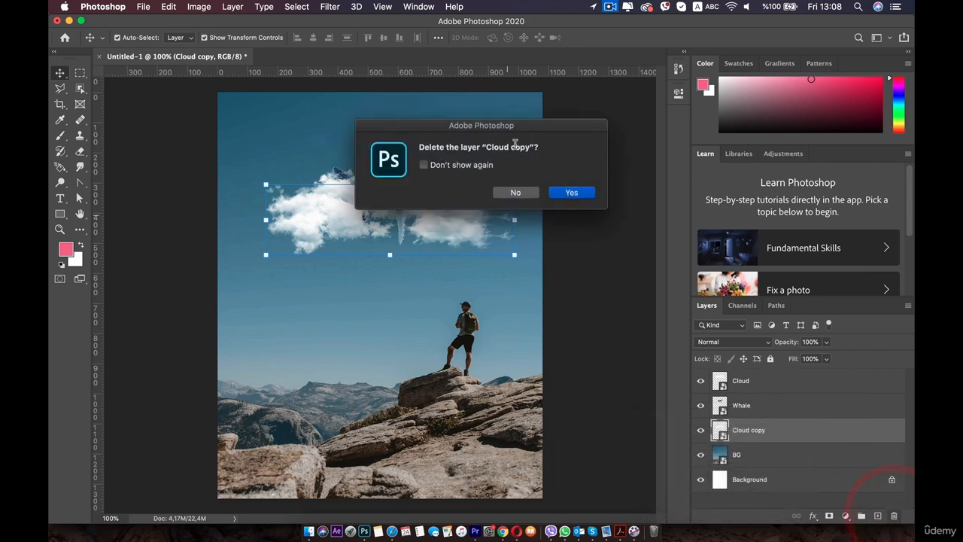
pyautogui.click(570, 192)
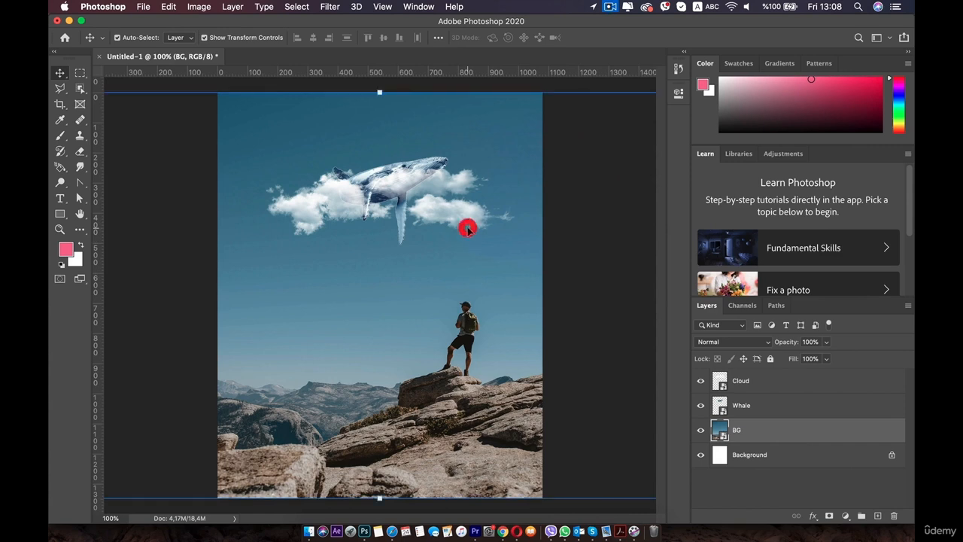
# Step: Duplicate the clouds and move the copy between Whale and BG, up behind the whale
pyautogui.click(467, 228)
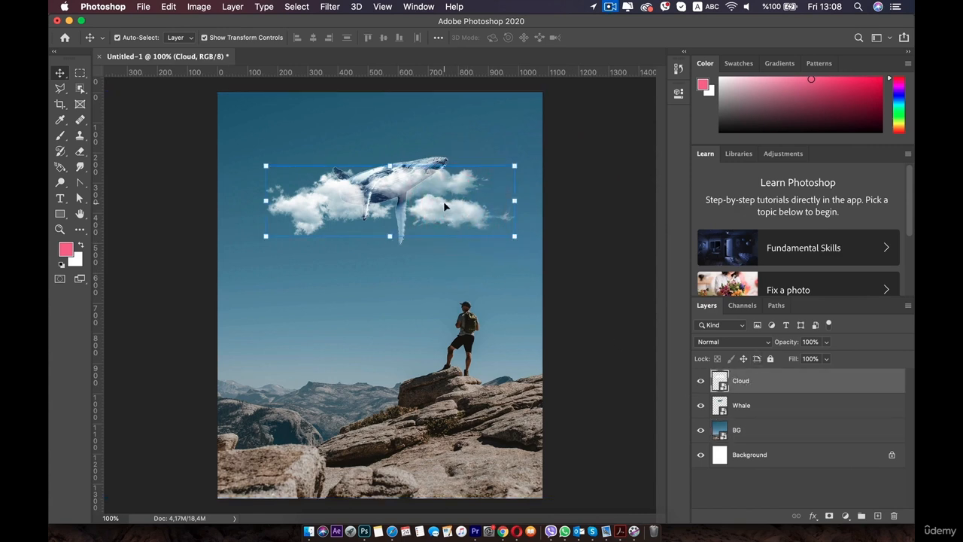
pyautogui.moveTo(448, 202); pyautogui.dragTo(464, 331)
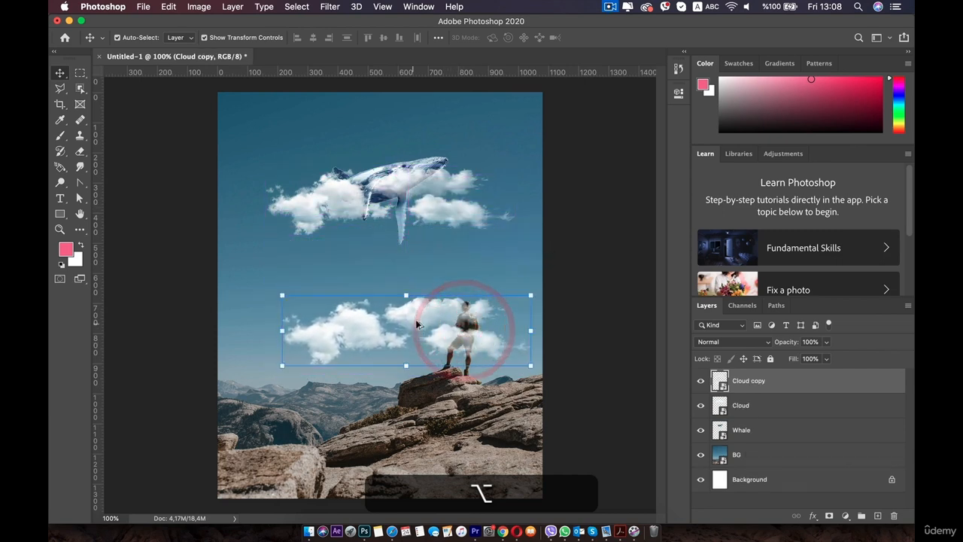
pyautogui.moveTo(752, 386); pyautogui.dragTo(754, 439)
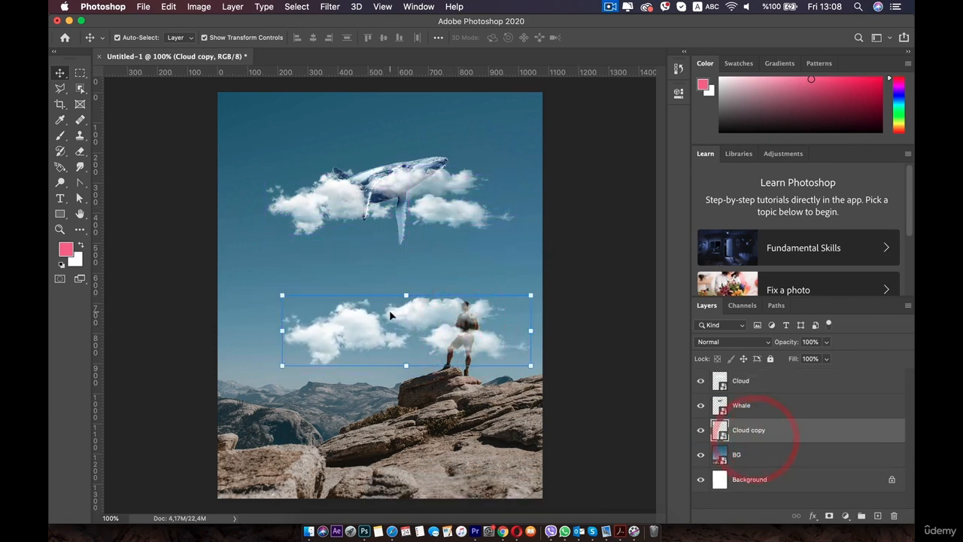
pyautogui.moveTo(389, 310); pyautogui.dragTo(379, 190)
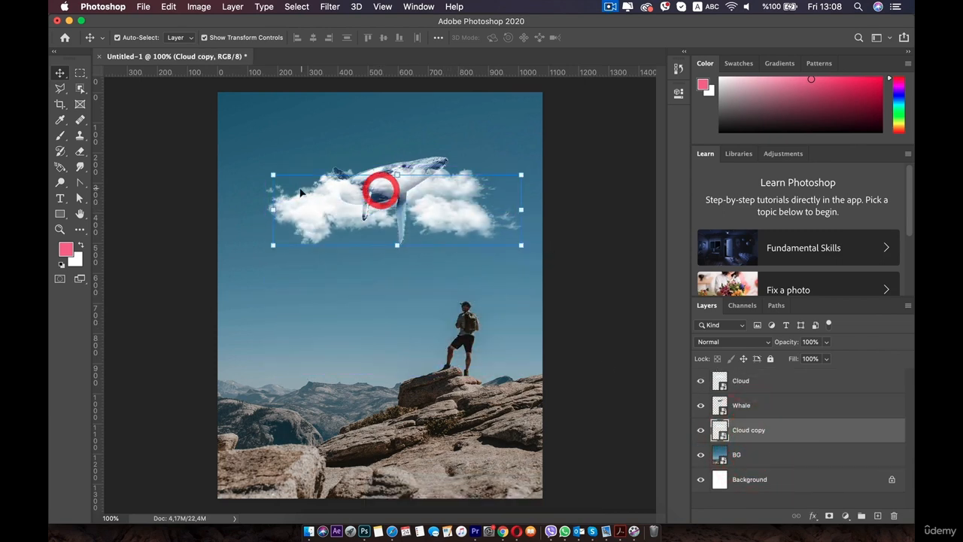
# Step: Free Transform the Cloud layer, shifting its clouds about 30 px lower
pyautogui.click(785, 382)
pyautogui.click(514, 165)
pyautogui.moveTo(475, 185)
pyautogui.mouseDown()
pyautogui.moveTo(465, 194)
pyautogui.moveTo(468, 248)
pyautogui.moveTo(464, 196)
pyautogui.mouseUp()
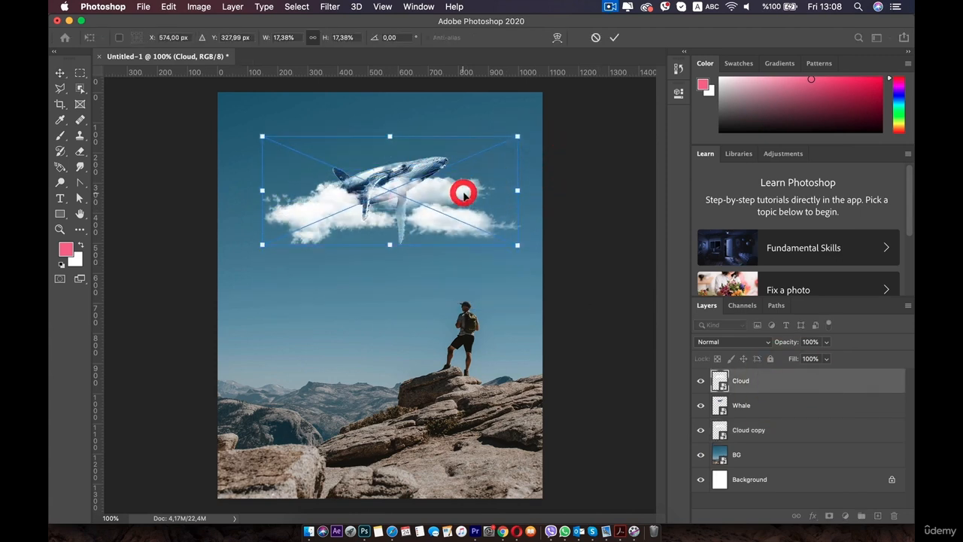
pyautogui.doubleClick(460, 194)
# Step: Delete the Cloud copy layer and move the remaining cloud higher on the canvas
pyautogui.click(784, 433)
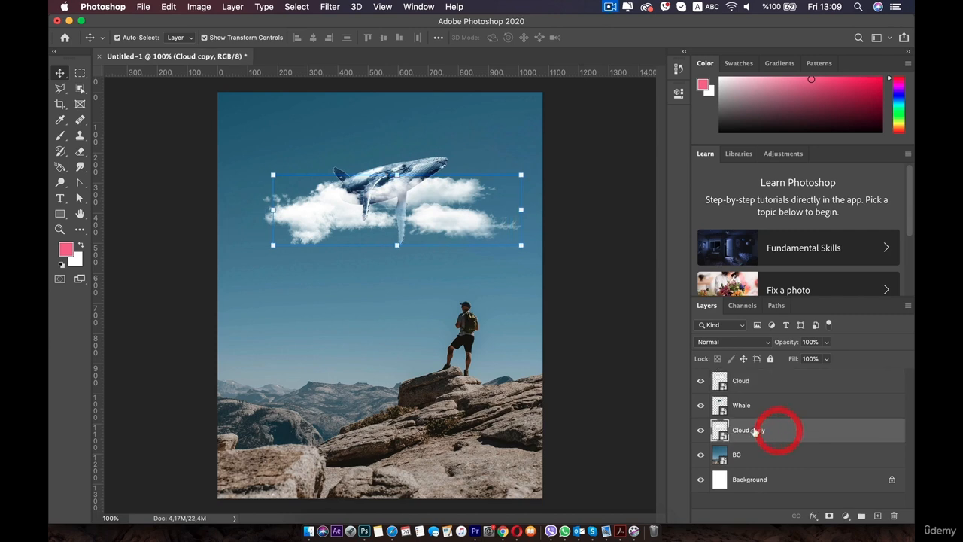
pyautogui.click(893, 515)
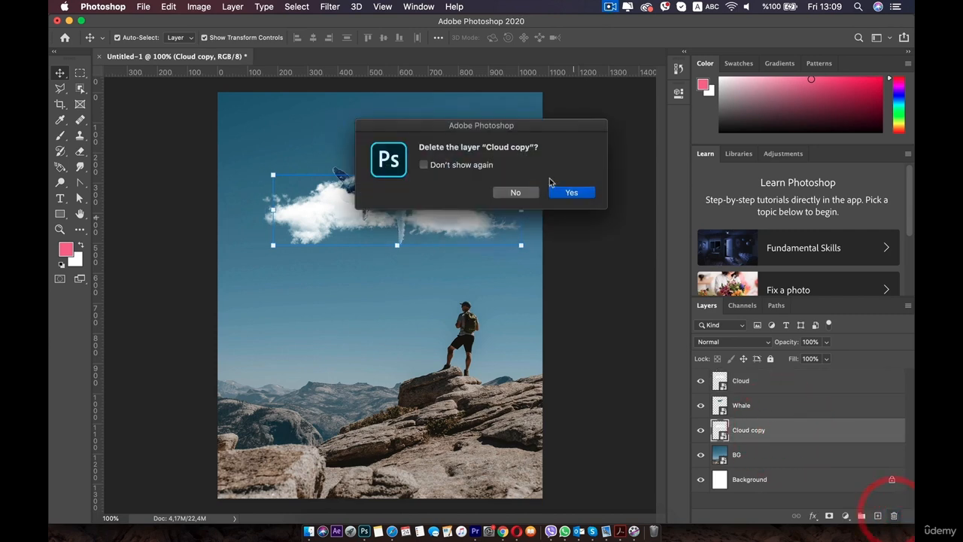
pyautogui.click(569, 191)
pyautogui.moveTo(431, 209); pyautogui.dragTo(436, 196)
# Step: Duplicate Cloud with Cmd+J and place the copy between Whale and BG
pyautogui.click(763, 382)
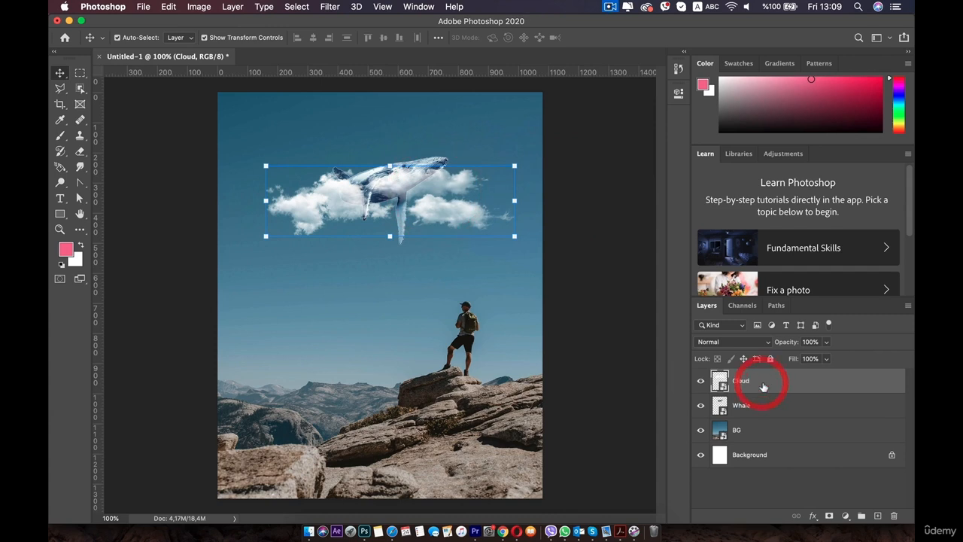
pyautogui.press('super+j')
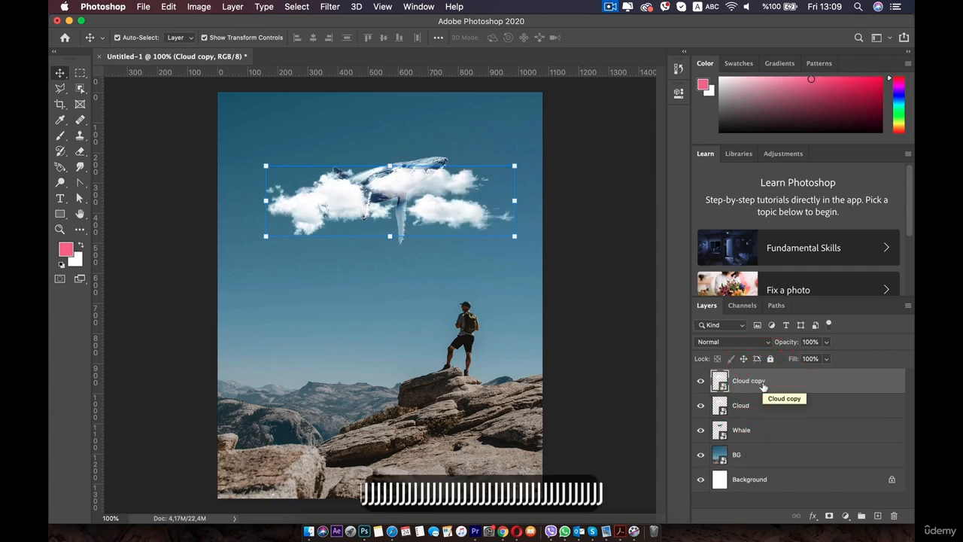
pyautogui.moveTo(756, 384); pyautogui.dragTo(749, 444)
pyautogui.moveTo(440, 208)
pyautogui.mouseDown()
pyautogui.moveTo(432, 219)
pyautogui.moveTo(435, 197)
pyautogui.moveTo(436, 210)
pyautogui.mouseUp()
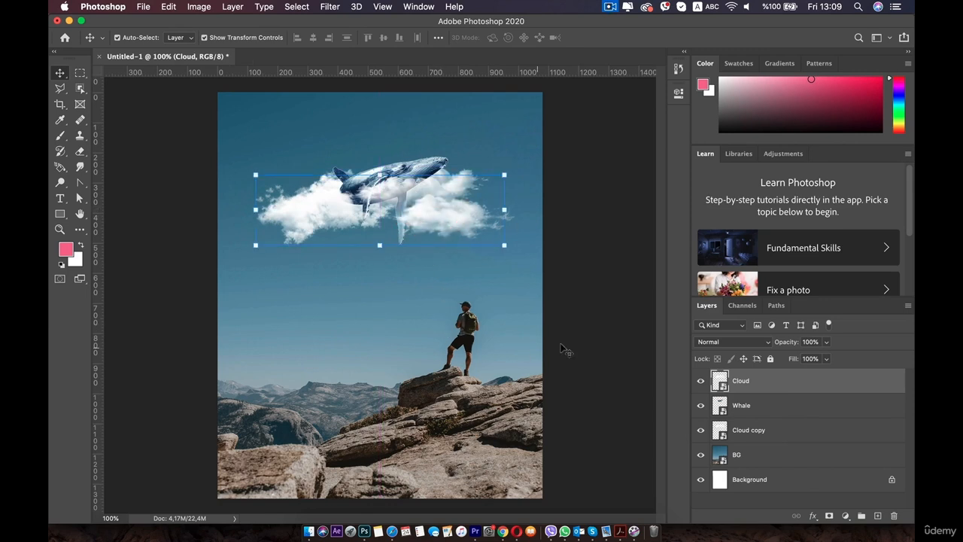
# Step: Move the whale about 60 px higher above the clouds and show its blend mode list
pyautogui.click(598, 303)
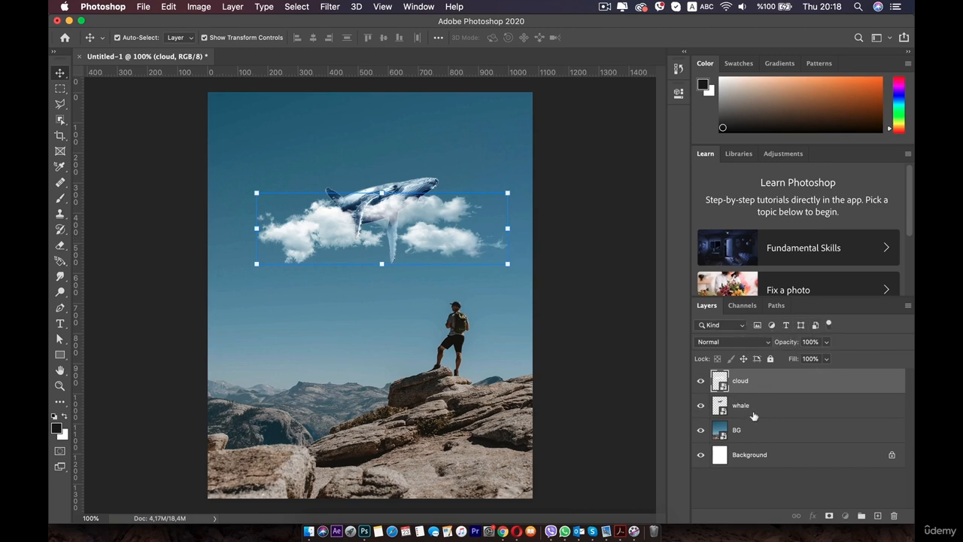
pyautogui.click(753, 414)
pyautogui.moveTo(396, 197); pyautogui.dragTo(395, 147)
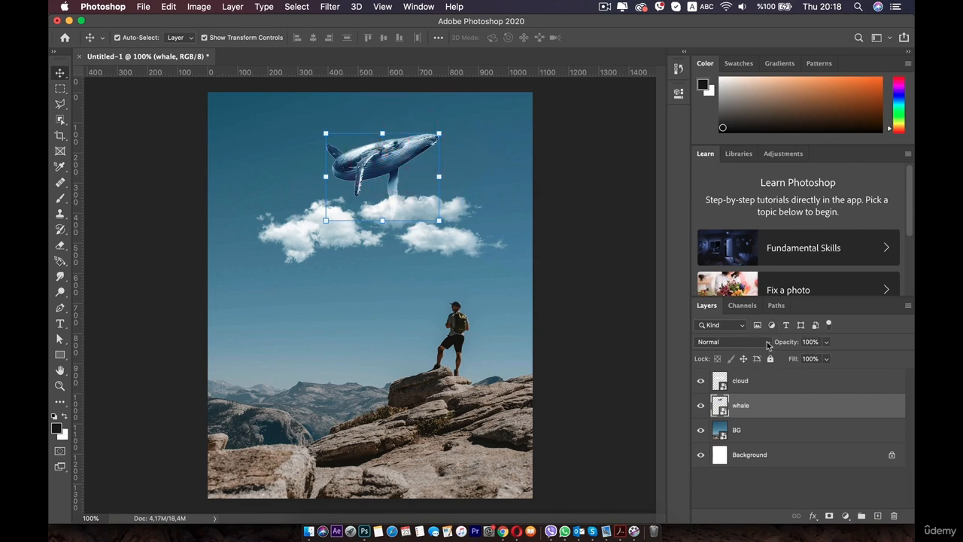
pyautogui.click(767, 343)
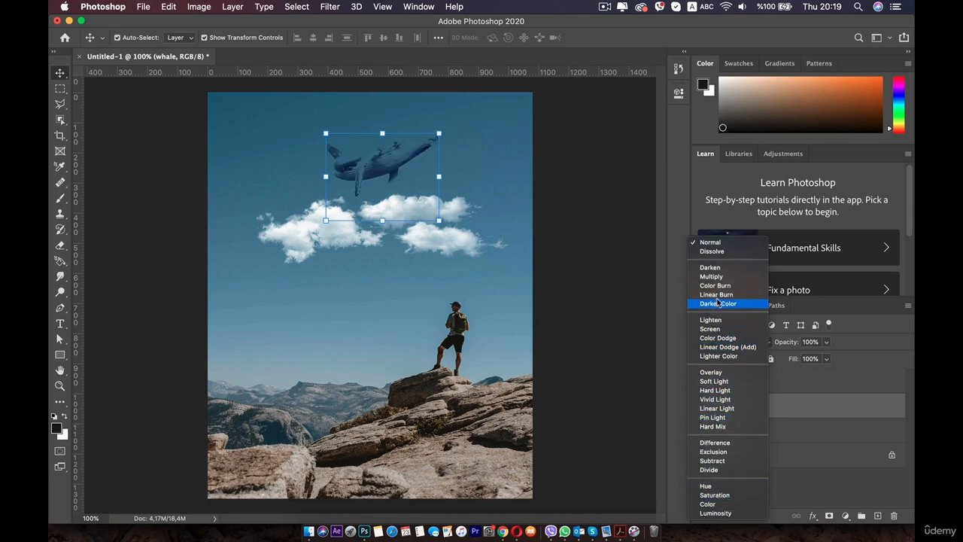
# Step: Set the whale to Normal blending and test Opacity and Fill, leaving both at 100%
pyautogui.click(715, 242)
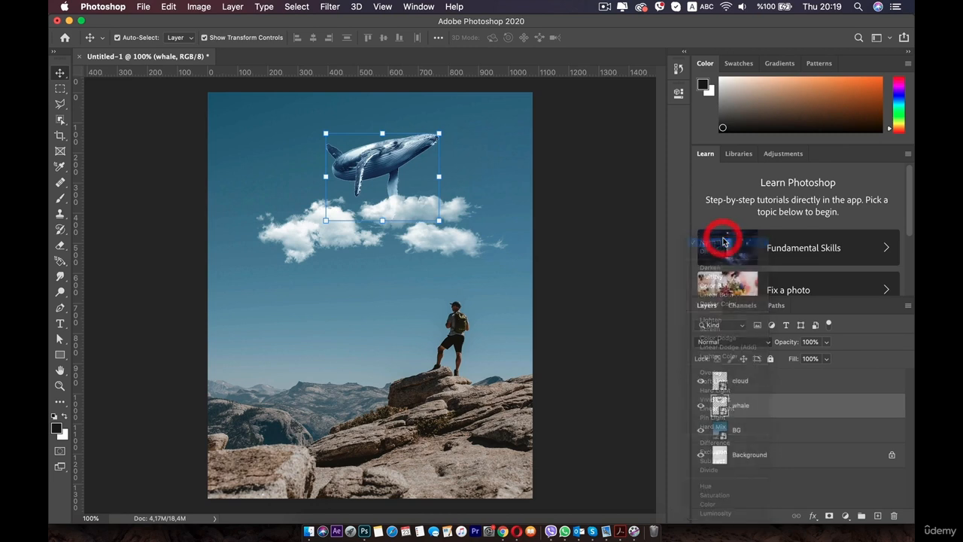
pyautogui.click(827, 342)
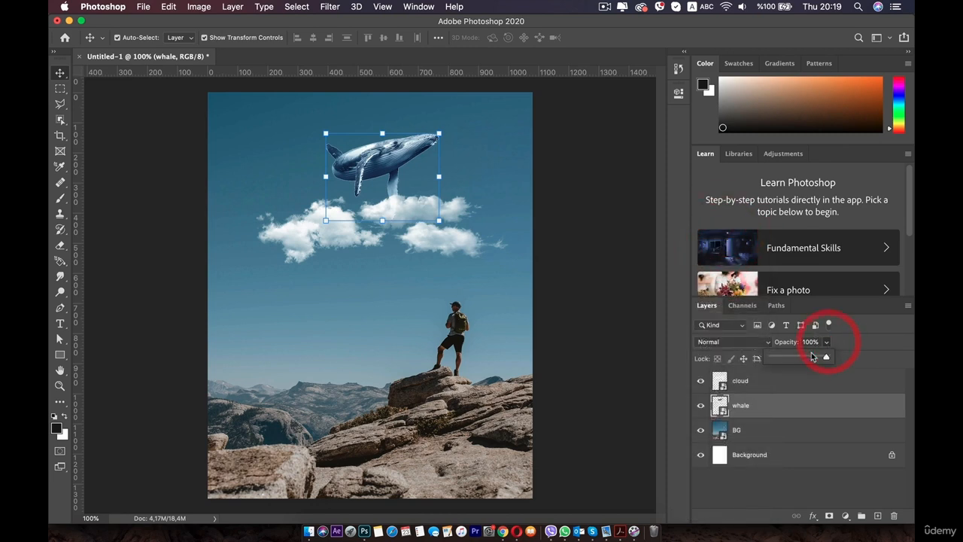
pyautogui.moveTo(785, 358); pyautogui.dragTo(835, 357)
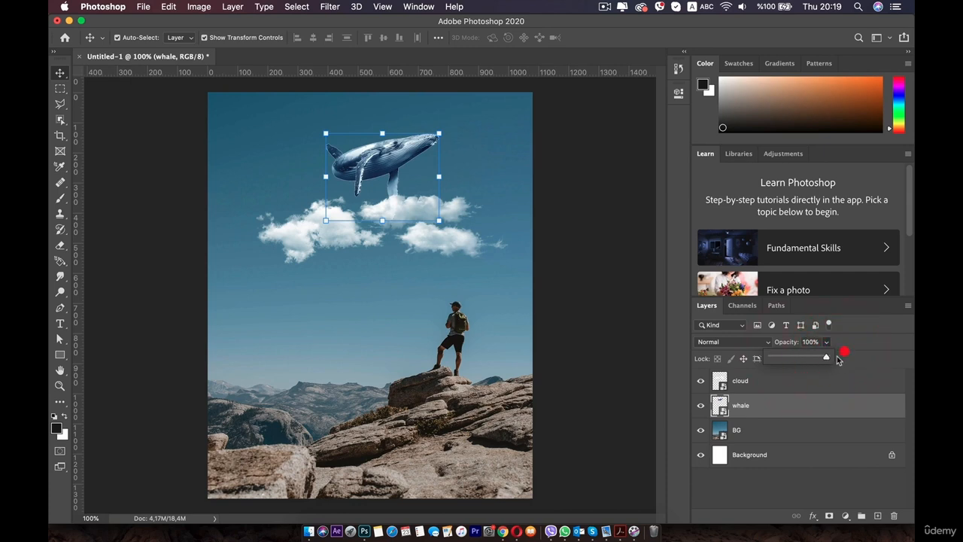
pyautogui.moveTo(770, 360); pyautogui.dragTo(847, 355)
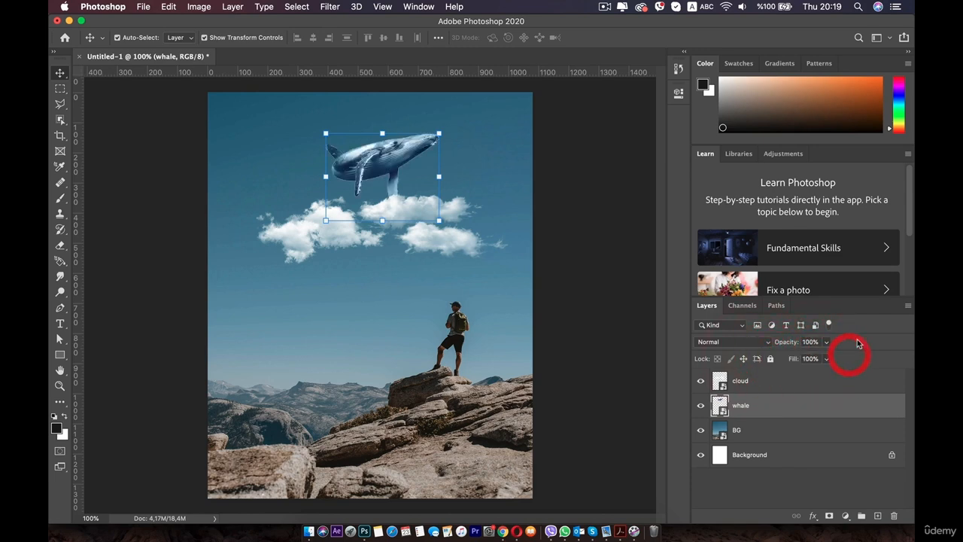
pyautogui.click(825, 359)
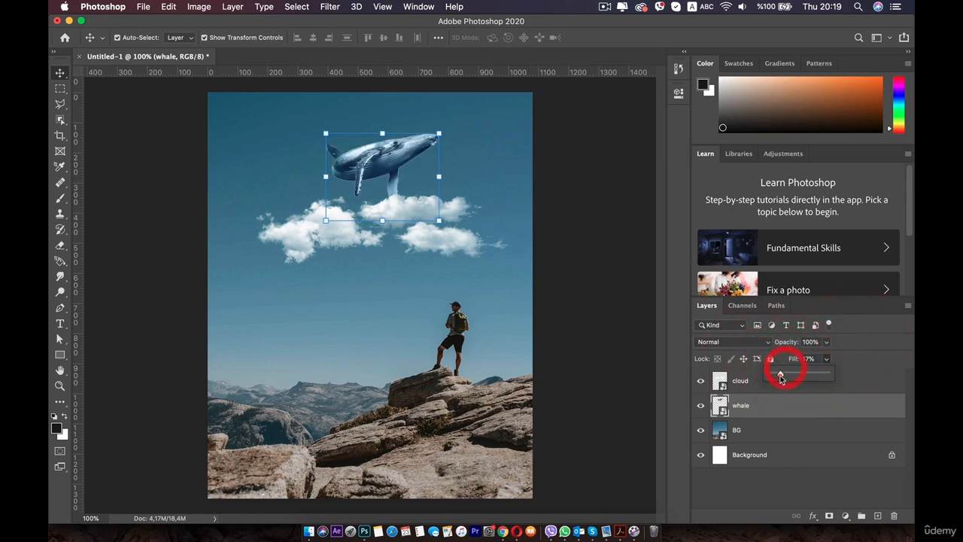
pyautogui.moveTo(780, 379); pyautogui.dragTo(847, 371)
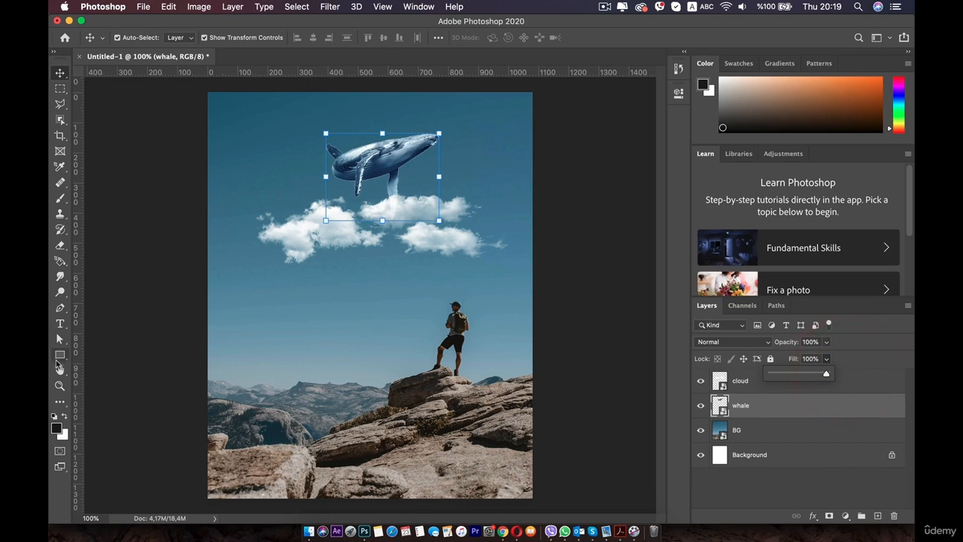
# Step: Draw a black circle with the Ellipse Tool and move it toward the top-left
pyautogui.click(60, 357)
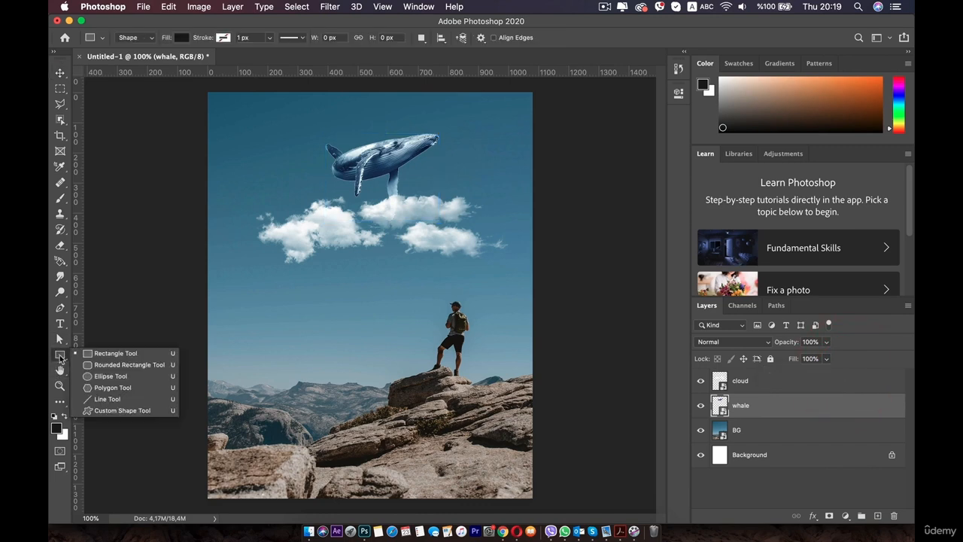
pyautogui.click(106, 375)
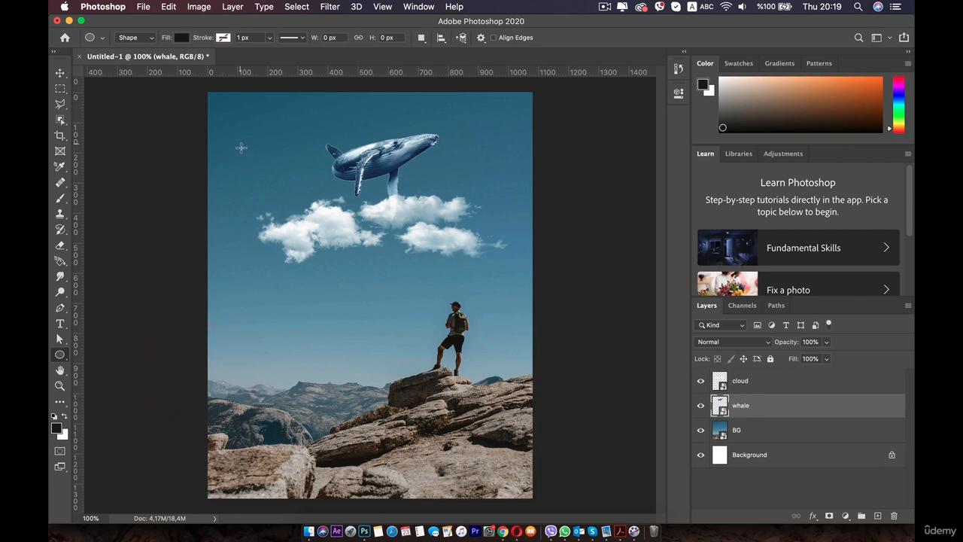
pyautogui.moveTo(241, 146); pyautogui.dragTo(318, 233)
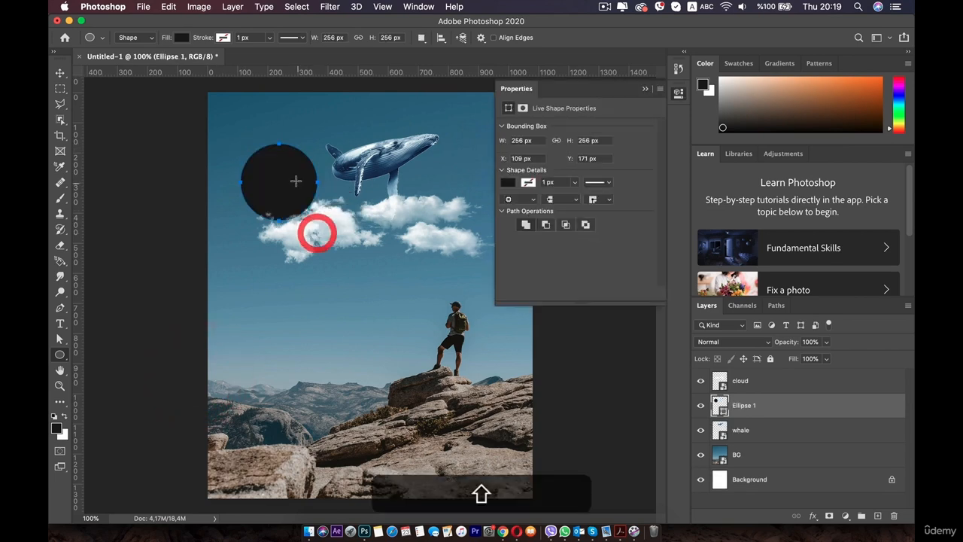
pyautogui.press('v')
pyautogui.moveTo(285, 167); pyautogui.dragTo(273, 148)
# Step: Give the circle a white stroke about 43 px thick
pyautogui.click(529, 182)
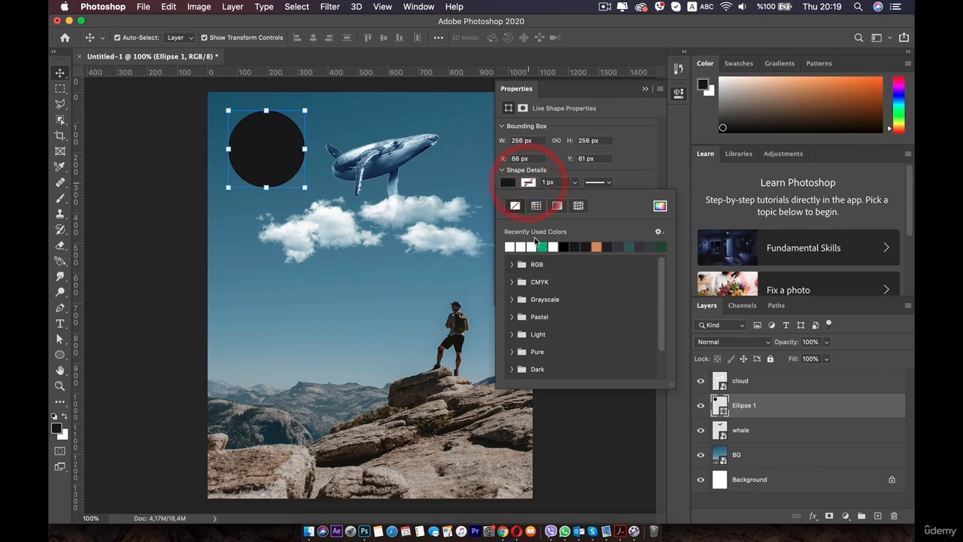
pyautogui.click(517, 245)
pyautogui.click(575, 182)
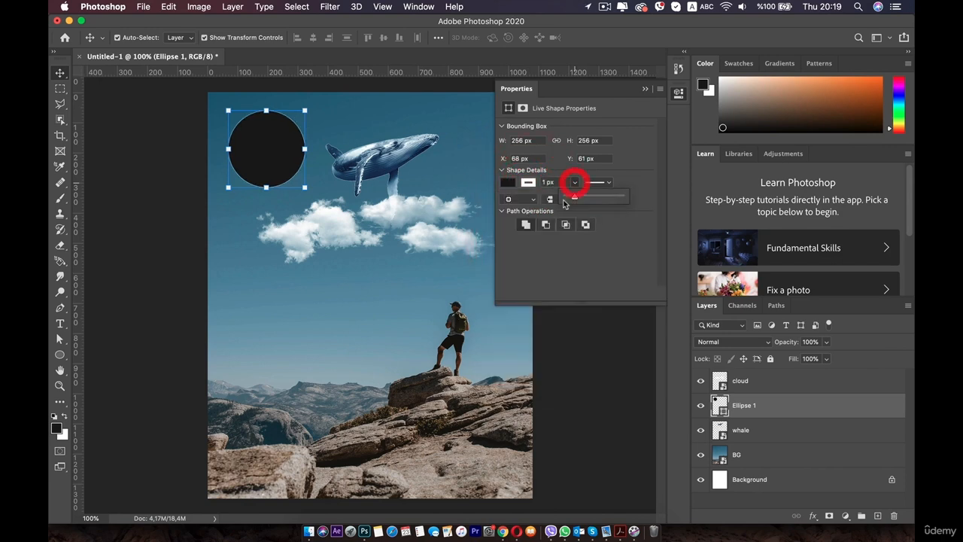
pyautogui.moveTo(580, 197); pyautogui.dragTo(585, 195)
pyautogui.click(678, 94)
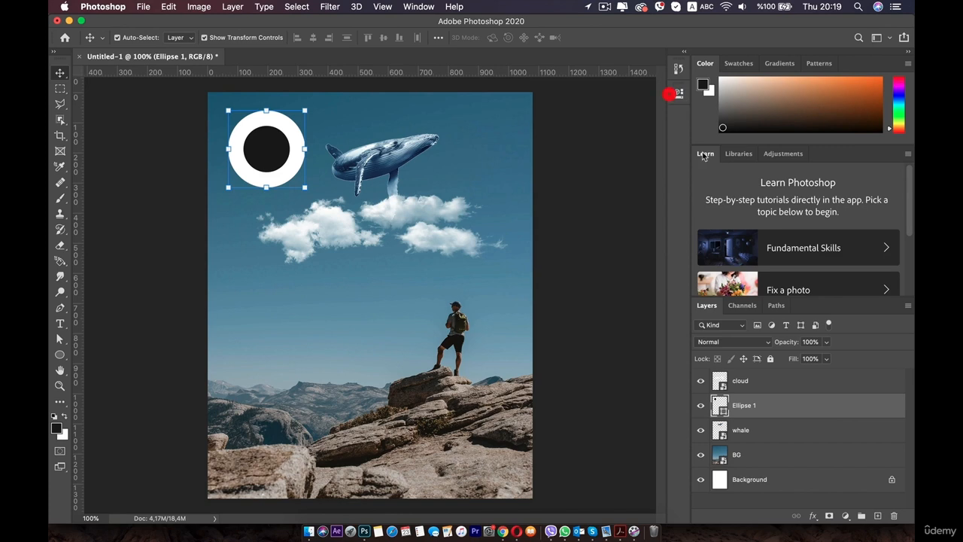
# Step: Test the circle's Fill and Opacity at 0%, restoring both to 100%
pyautogui.click(826, 361)
pyautogui.moveTo(817, 374); pyautogui.dragTo(769, 373)
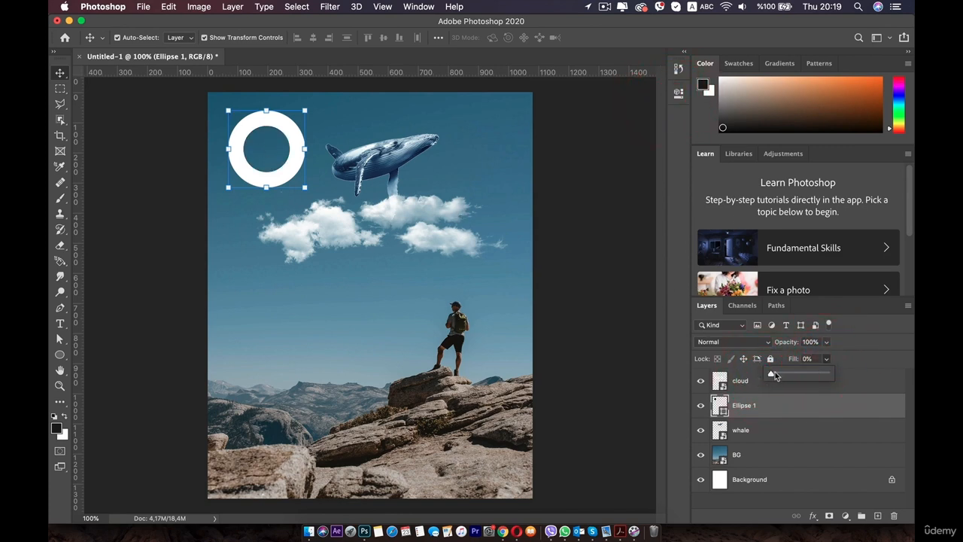
pyautogui.click(855, 372)
pyautogui.click(826, 342)
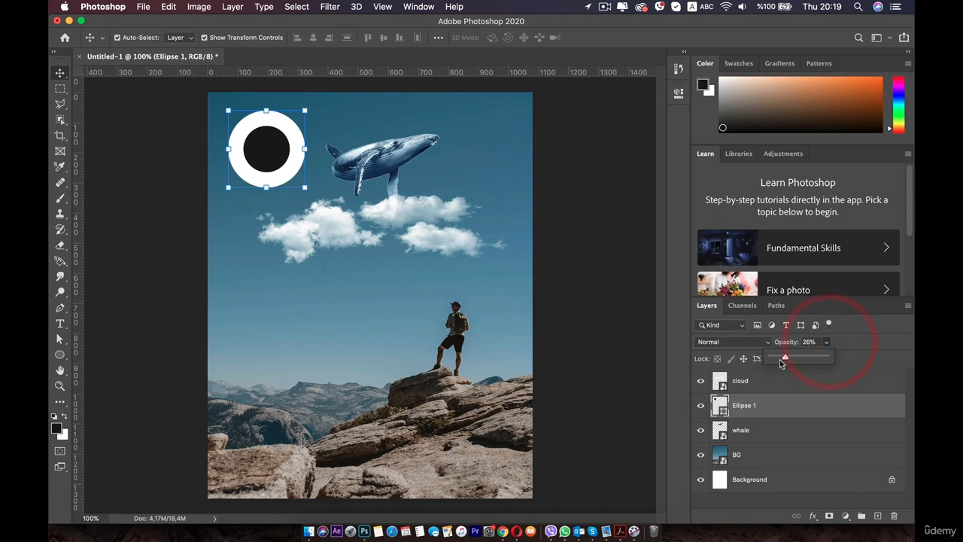
pyautogui.moveTo(781, 363); pyautogui.dragTo(833, 367)
pyautogui.click(825, 358)
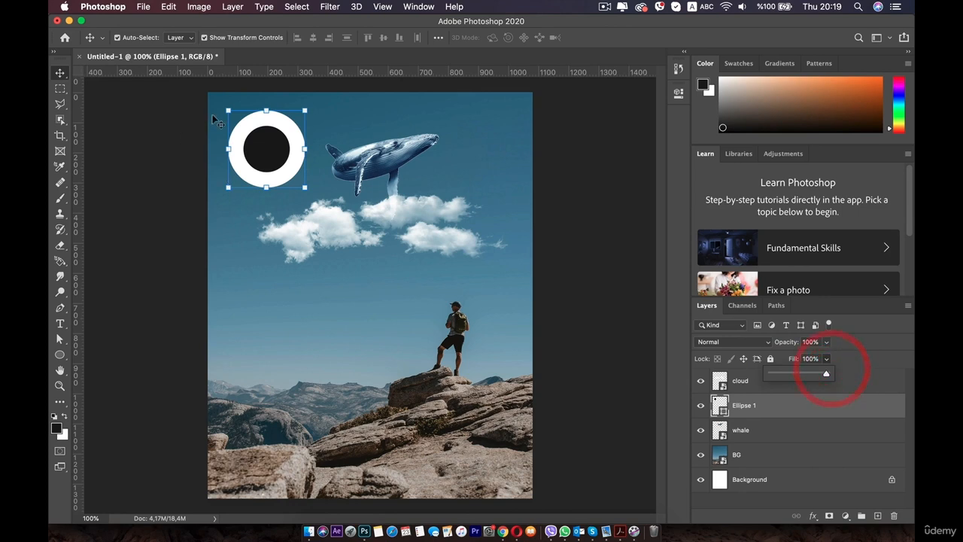
pyautogui.click(243, 134)
# Step: Delete the Ellipse 1 layer
pyautogui.click(271, 147)
pyautogui.click(766, 410)
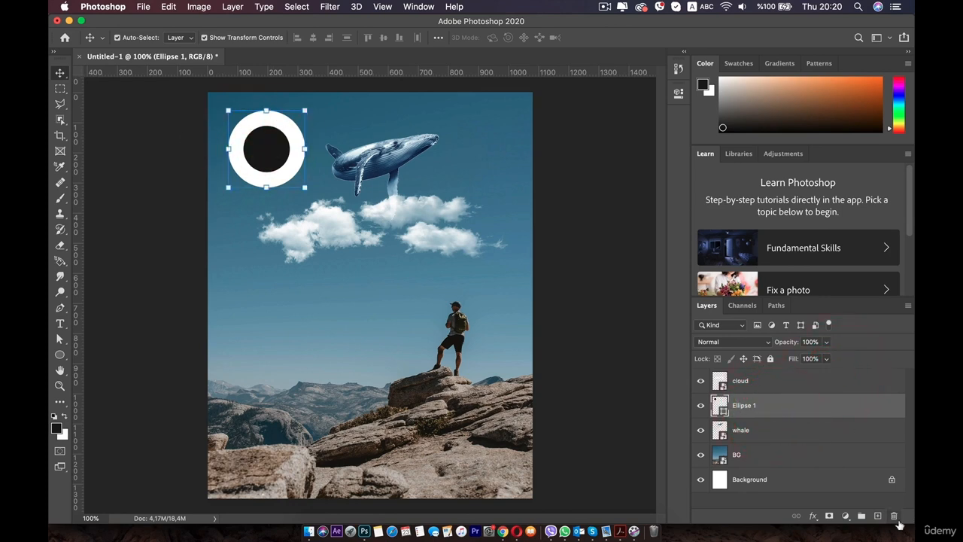
pyautogui.click(894, 517)
# Step: Confirm deleting Ellipse 1, then fully lock the whale layer and test moving it
pyautogui.click(573, 193)
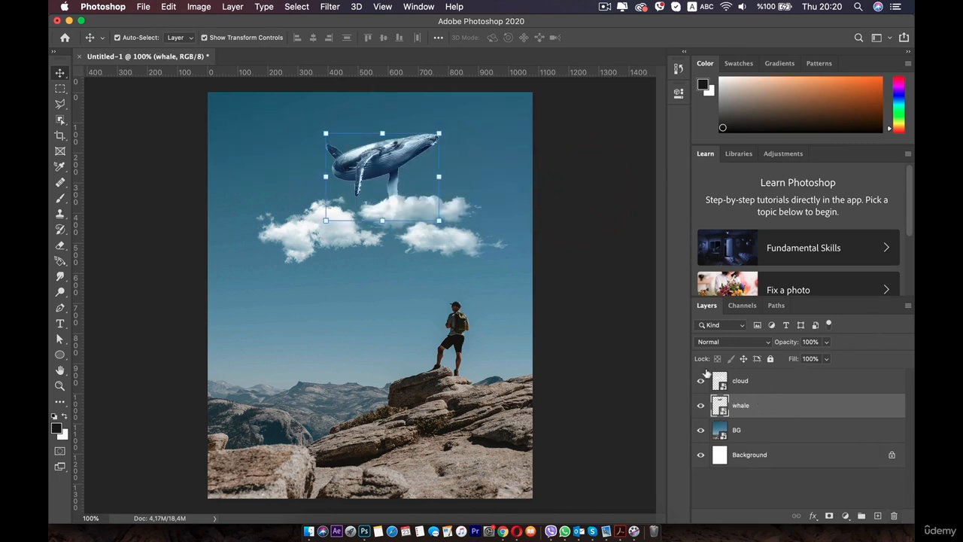
pyautogui.click(769, 359)
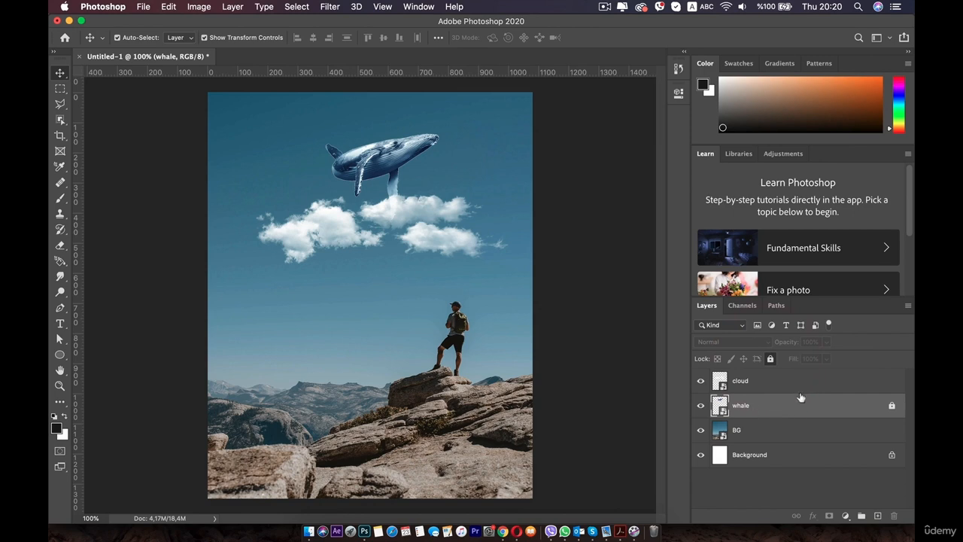
pyautogui.click(765, 391)
pyautogui.click(759, 406)
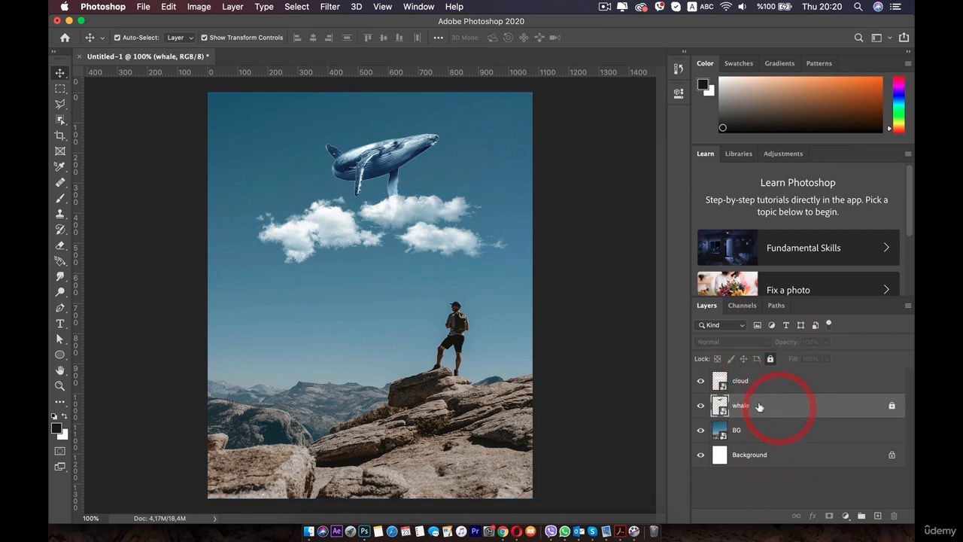
pyautogui.moveTo(382, 155)
pyautogui.mouseDown()
pyautogui.moveTo(400, 150)
pyautogui.moveTo(390, 168)
pyautogui.moveTo(376, 161)
pyautogui.mouseUp()
# Step: Unlock the whale layer and lock only its position
pyautogui.click(823, 356)
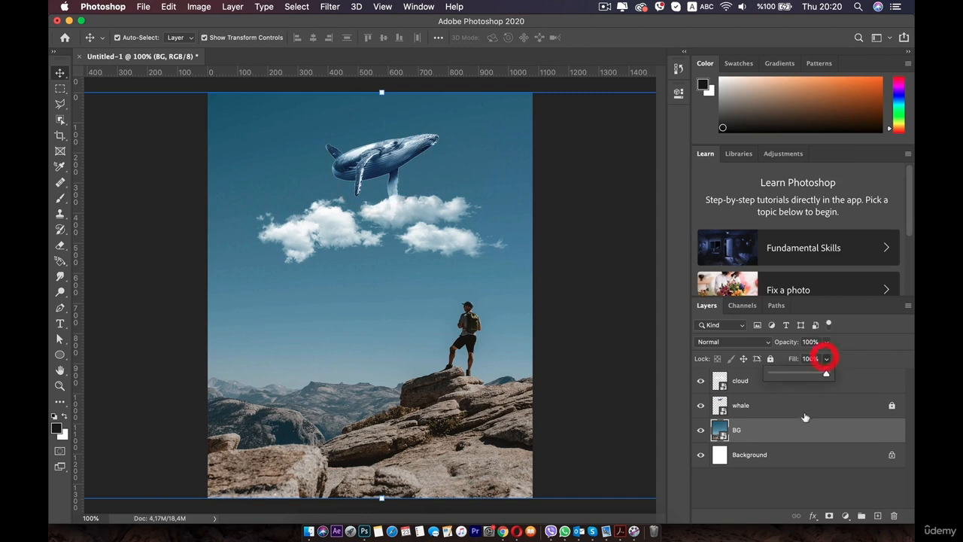
pyautogui.click(802, 407)
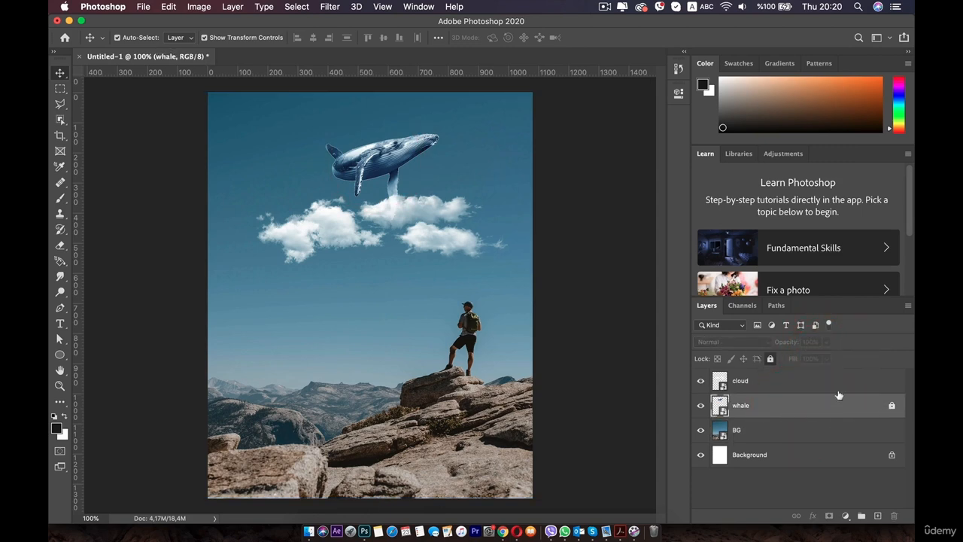
pyautogui.click(770, 360)
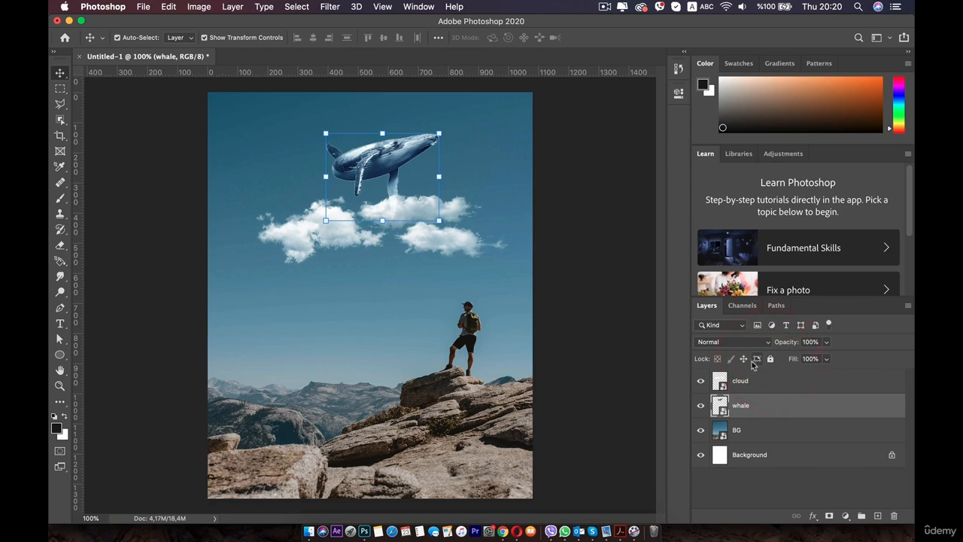
pyautogui.click(743, 359)
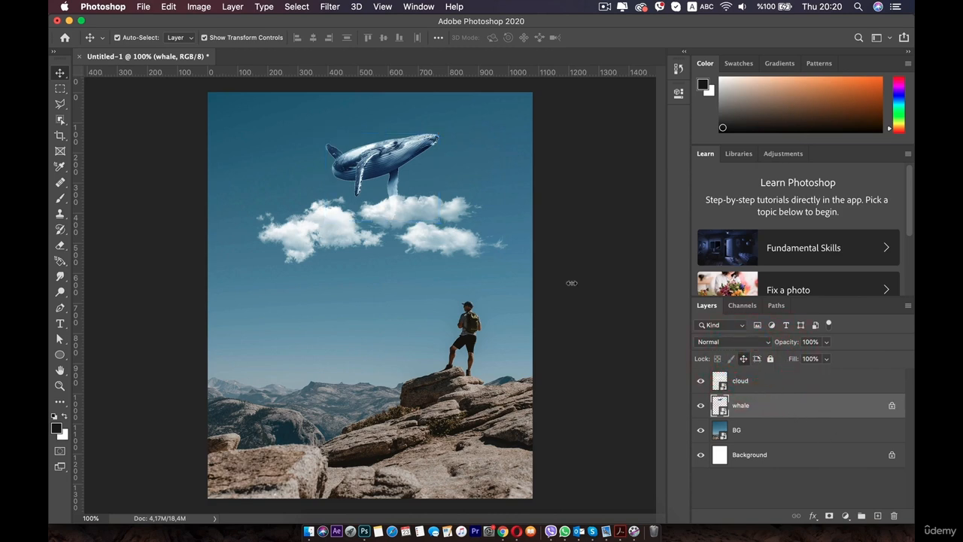
# Step: Test the position-locked whale, then try 63% opacity and Linear Burn blending
pyautogui.click(401, 160)
pyautogui.moveTo(364, 161); pyautogui.dragTo(370, 166)
pyautogui.click(827, 359)
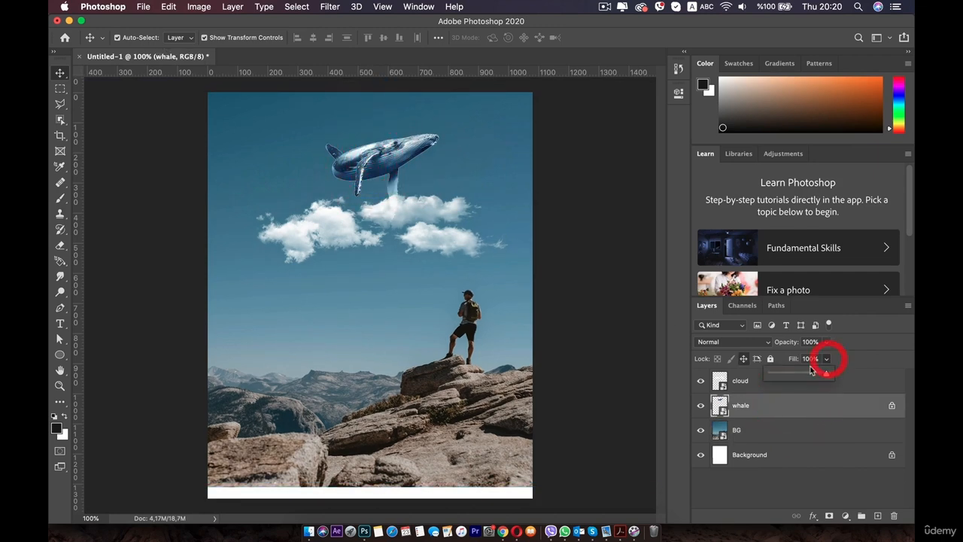
pyautogui.click(826, 343)
pyautogui.moveTo(825, 359); pyautogui.dragTo(805, 356)
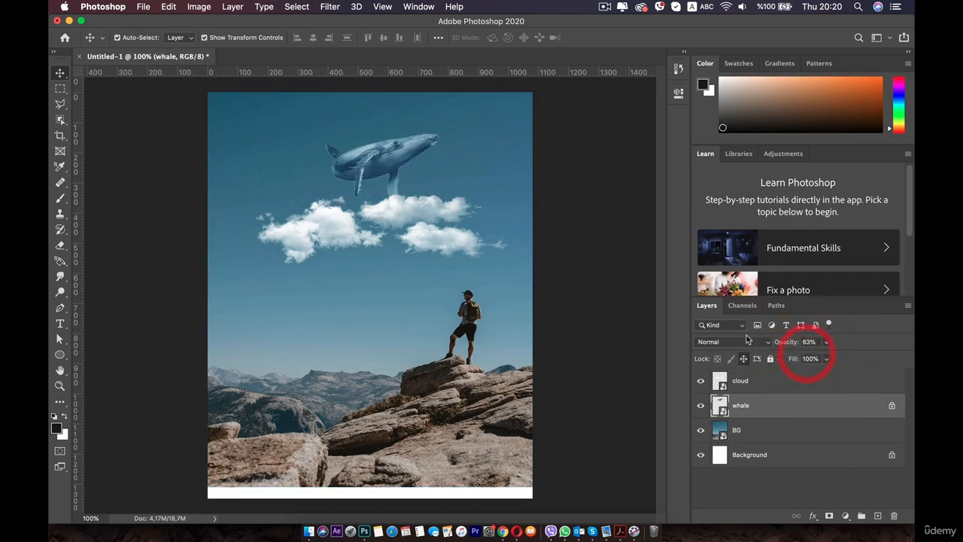
pyautogui.click(747, 343)
pyautogui.click(722, 392)
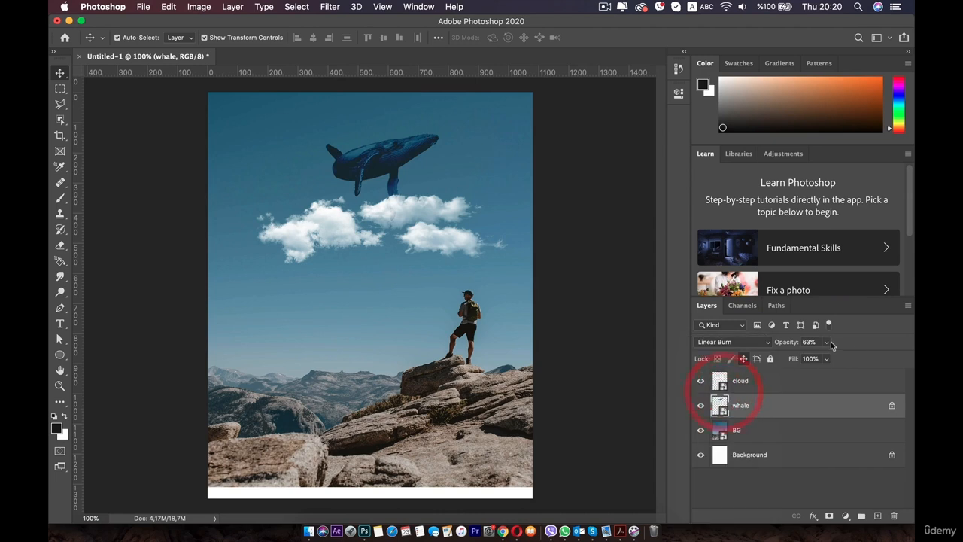
# Step: Restore Normal blending at 100% opacity, unlock the whale, and raise it slightly
pyautogui.click(744, 344)
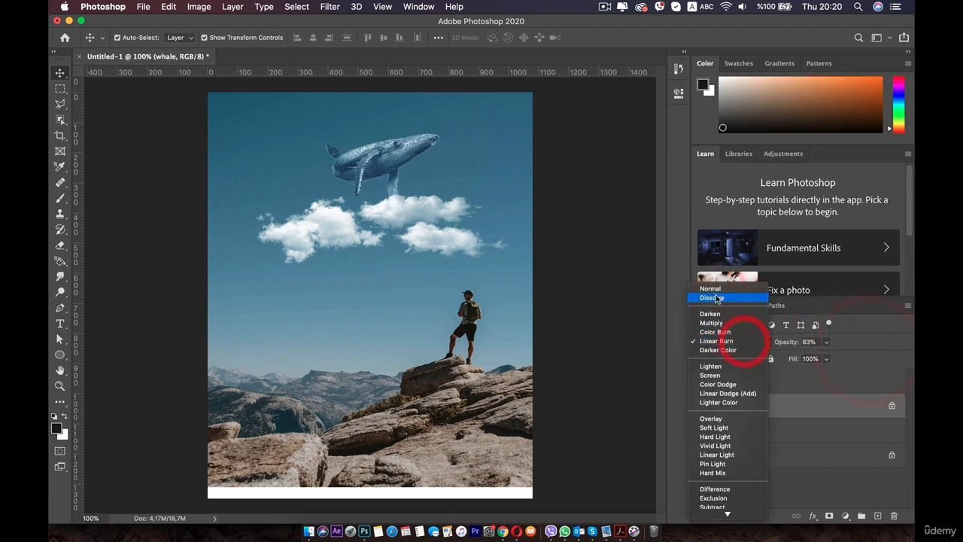
pyautogui.click(711, 286)
pyautogui.click(826, 343)
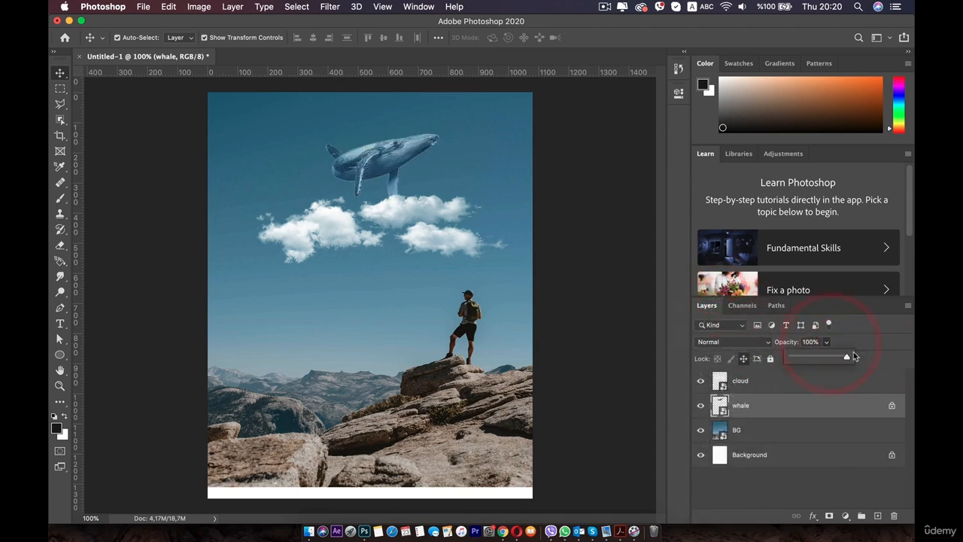
pyautogui.click(854, 356)
pyautogui.click(891, 404)
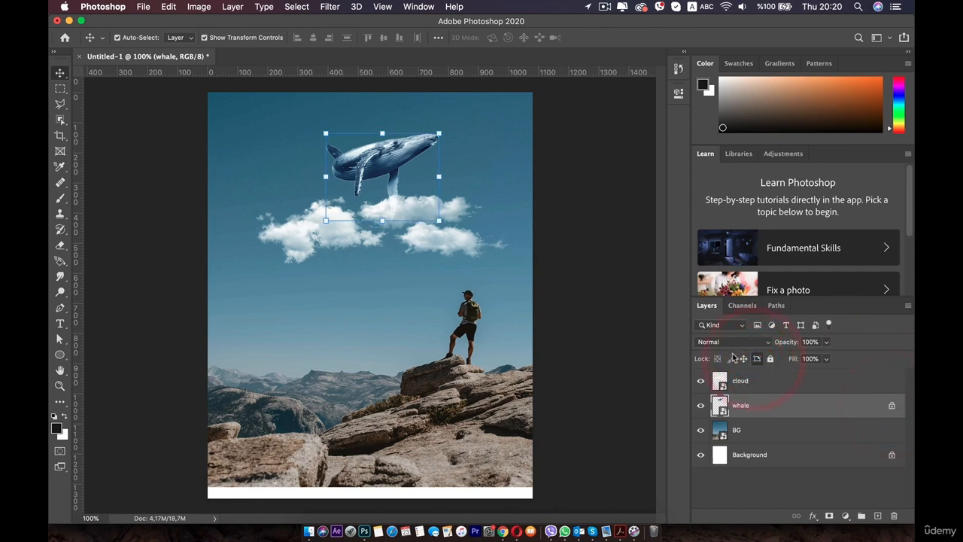
pyautogui.moveTo(378, 171)
pyautogui.mouseDown()
pyautogui.moveTo(393, 164)
pyautogui.moveTo(378, 161)
pyautogui.mouseUp()
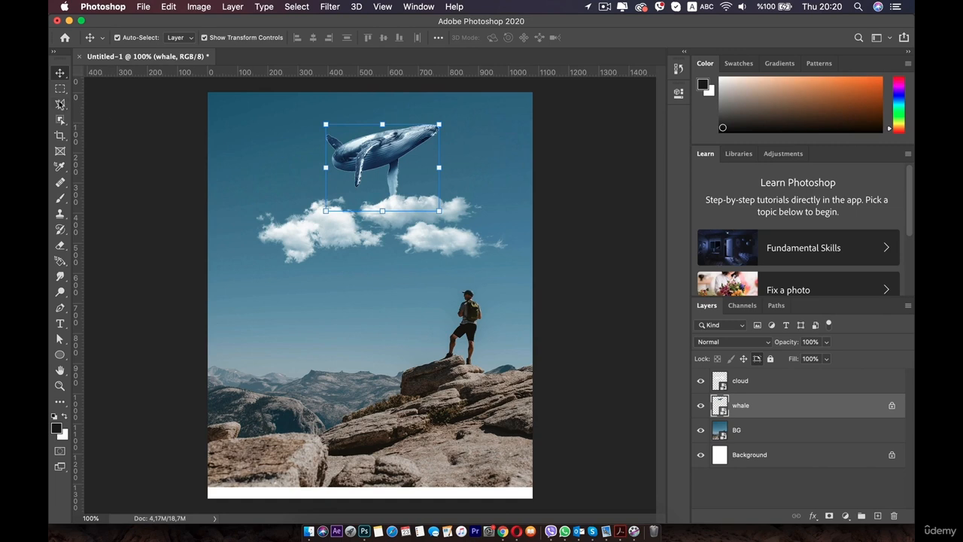
# Step: Create Artboard 1 around the scene, lock it, and move the whale onto it
pyautogui.click(60, 78)
pyautogui.click(109, 86)
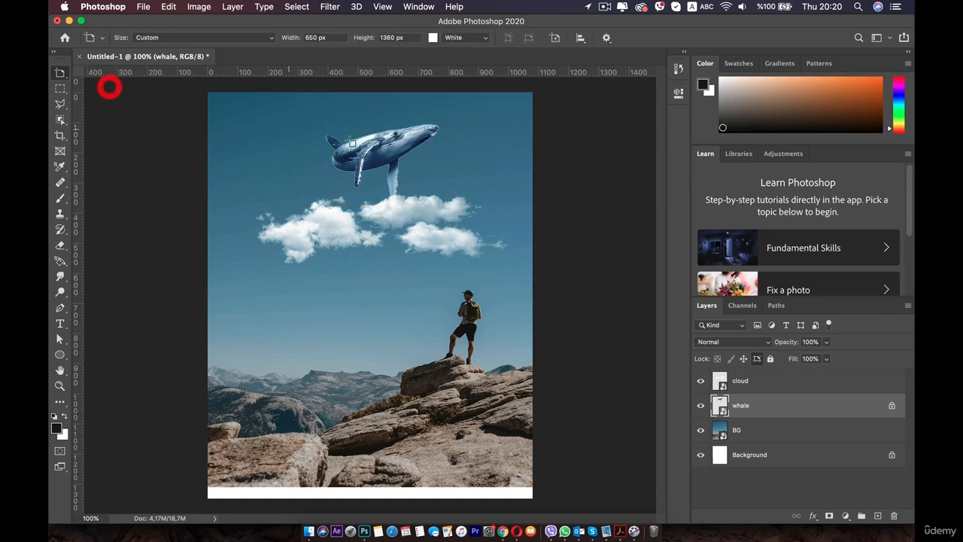
pyautogui.moveTo(475, 112); pyautogui.dragTo(644, 359)
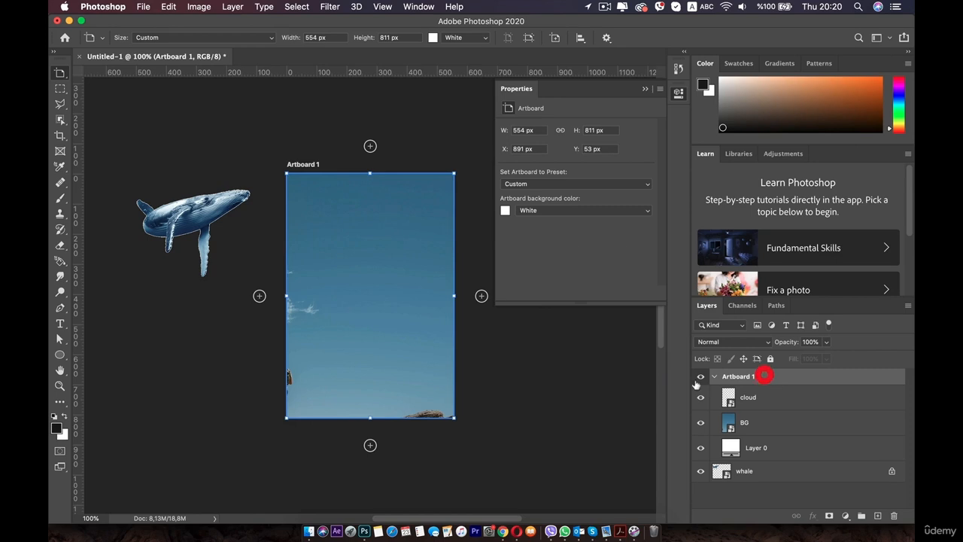
pyautogui.click(770, 358)
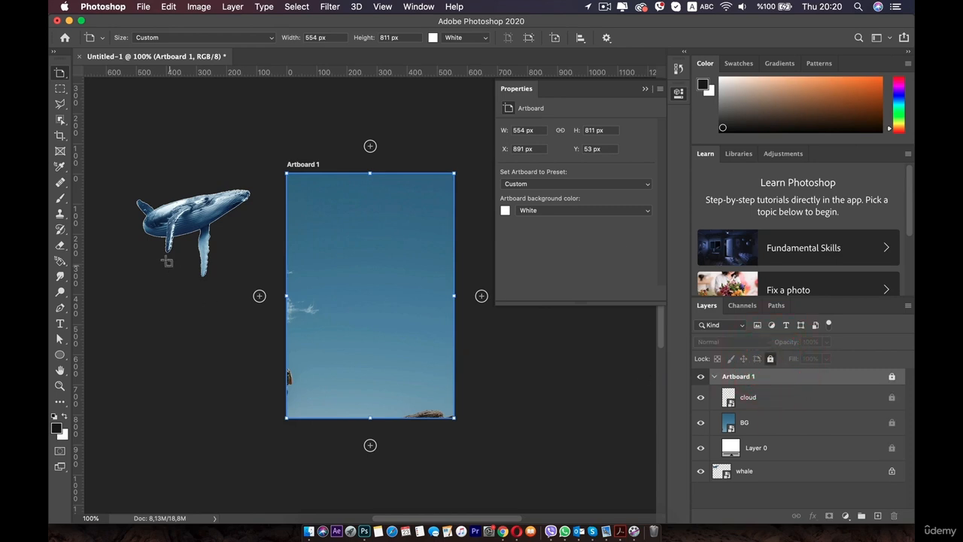
pyautogui.press('v')
pyautogui.moveTo(164, 238); pyautogui.dragTo(373, 230)
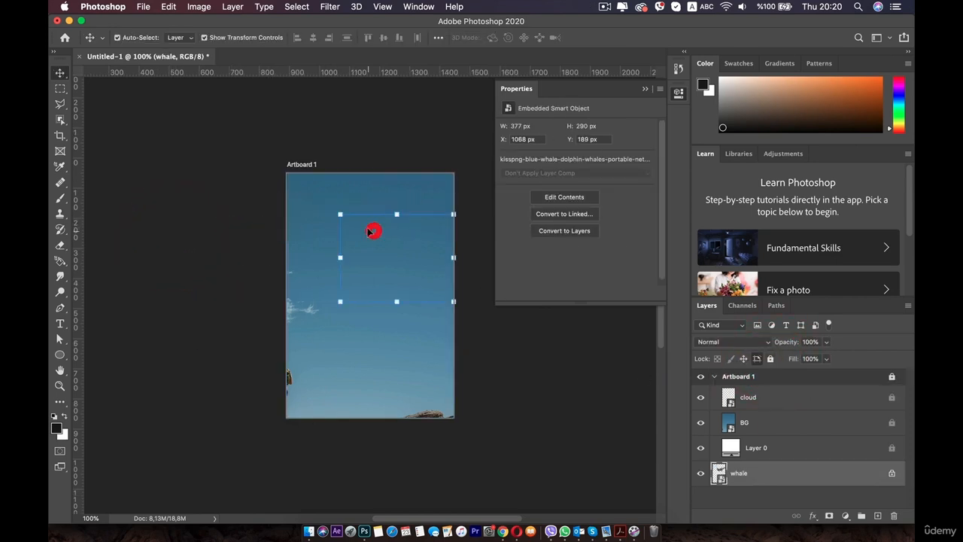
# Step: Reselect the artboard and whale, then undo the artboard changes with Cmd+Z
pyautogui.click(290, 173)
pyautogui.click(570, 192)
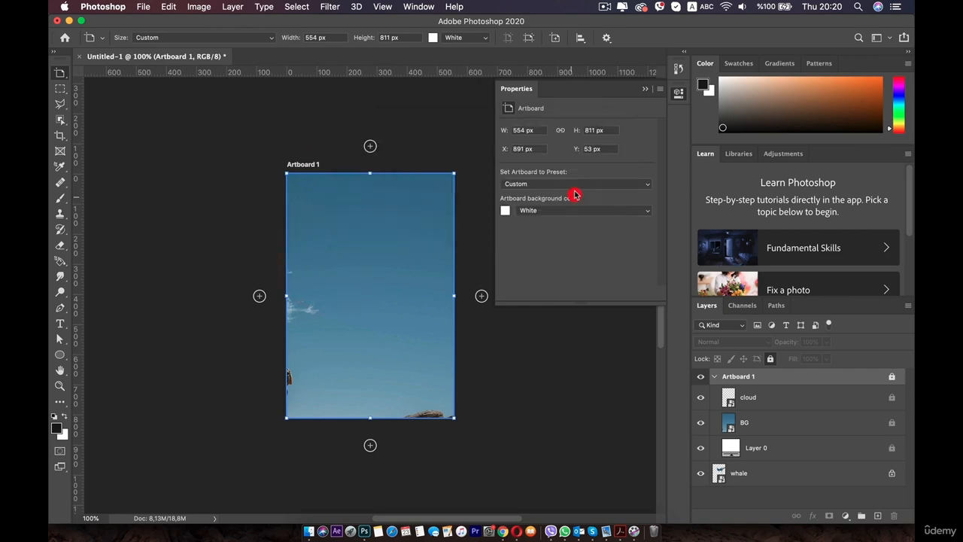
pyautogui.click(574, 188)
pyautogui.click(236, 188)
pyautogui.click(286, 175)
pyautogui.moveTo(282, 176); pyautogui.dragTo(449, 332)
pyautogui.click(372, 259)
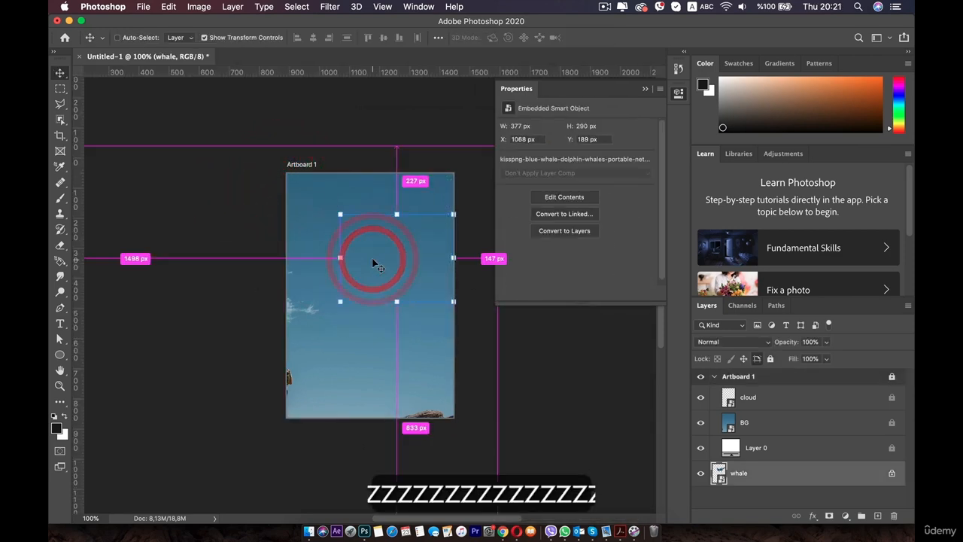
pyautogui.press('super+z')
pyautogui.press('super+z')
pyautogui.press('super+z')
pyautogui.press('super+z')
pyautogui.press('super+z')
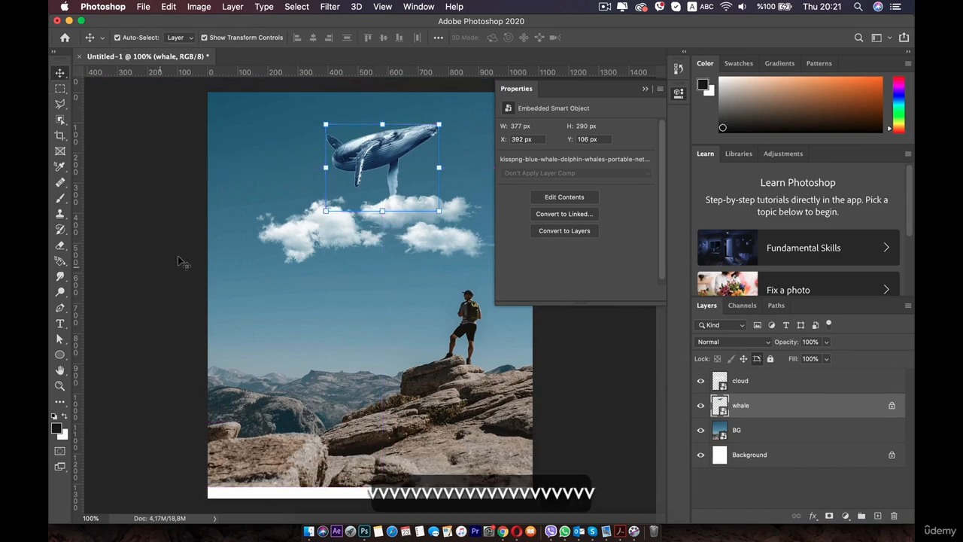
# Step: Move the BG photo down so it fills the canvas, collapse Properties, and select the cloud layer
pyautogui.moveTo(296, 210); pyautogui.dragTo(321, 273)
pyautogui.click(381, 301)
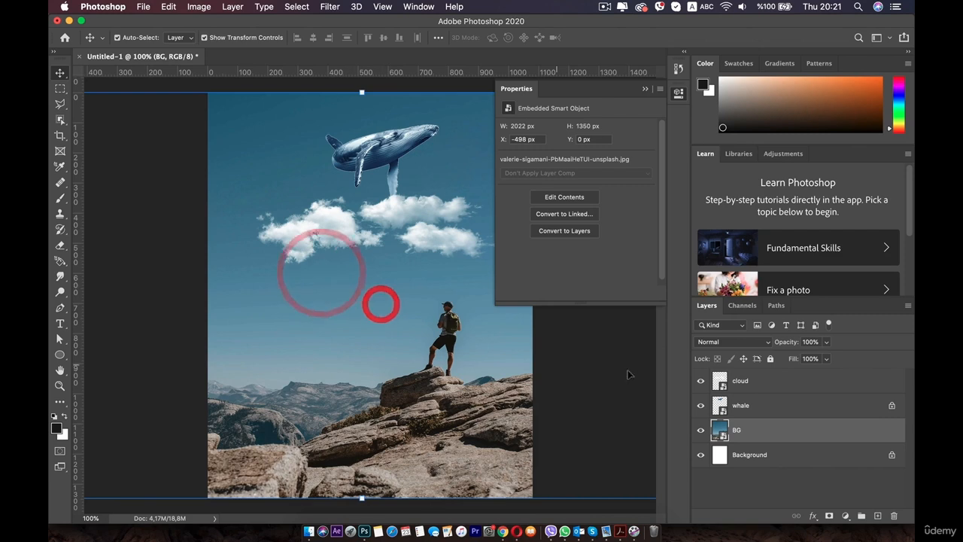
pyautogui.click(679, 93)
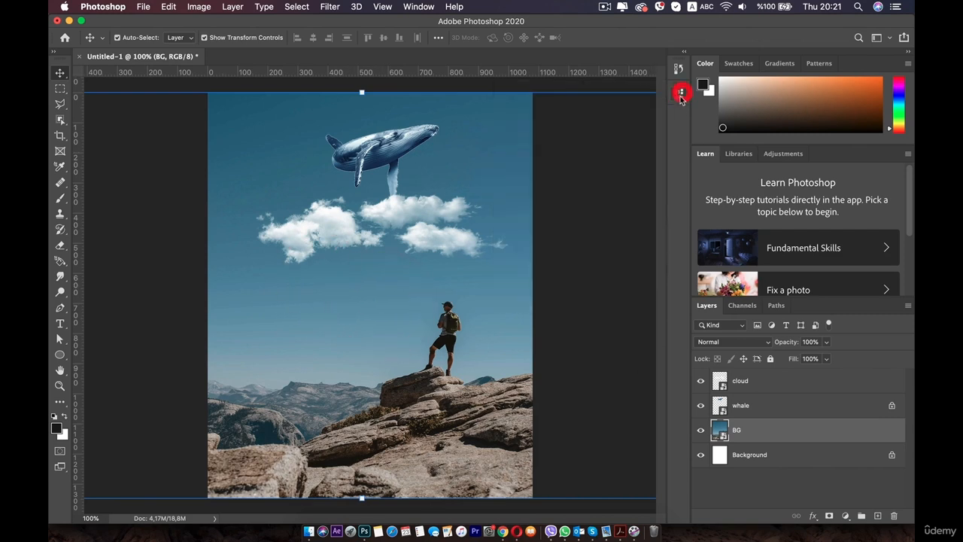
pyautogui.click(776, 477)
pyautogui.click(778, 384)
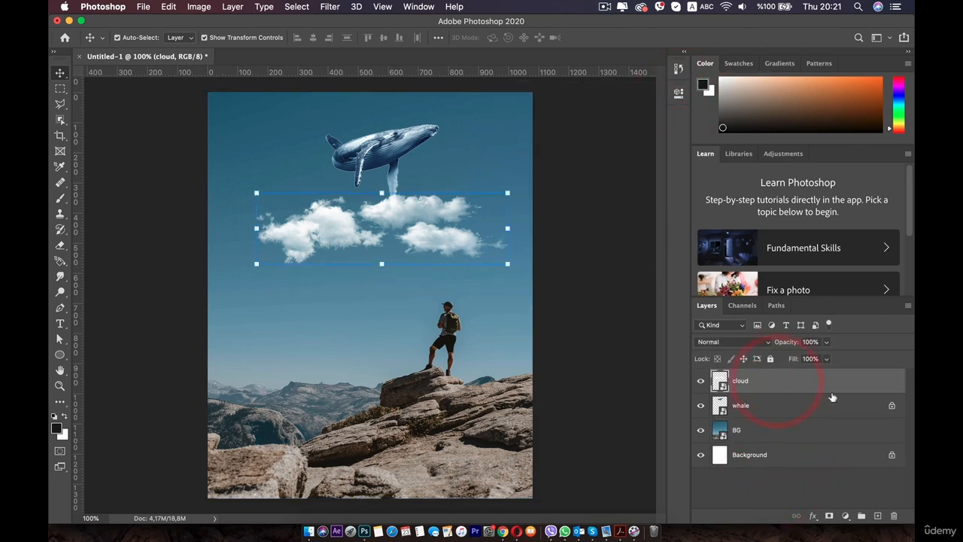